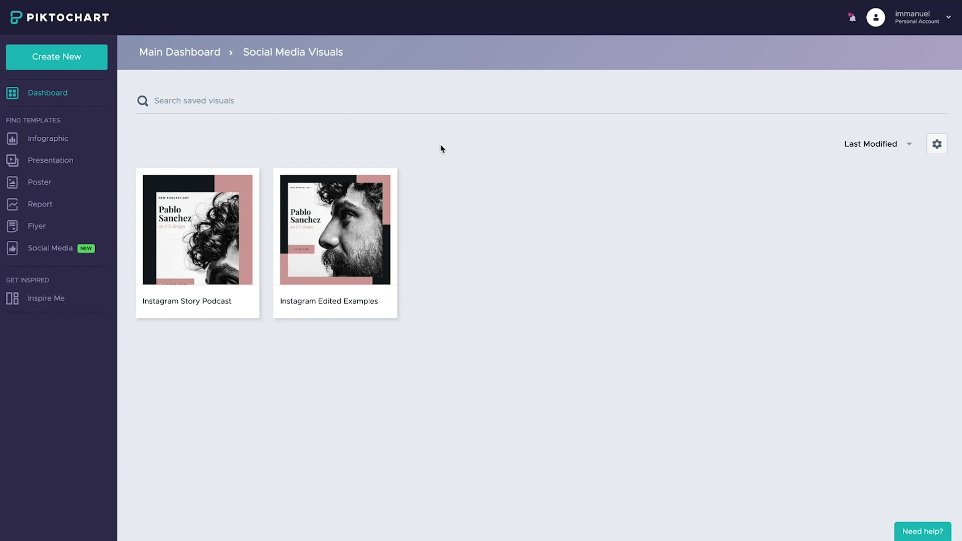
Step: Go to the Social Media templates under Find Templates in the sidebar
{"action": "left_click", "coordinate": [62, 252]}
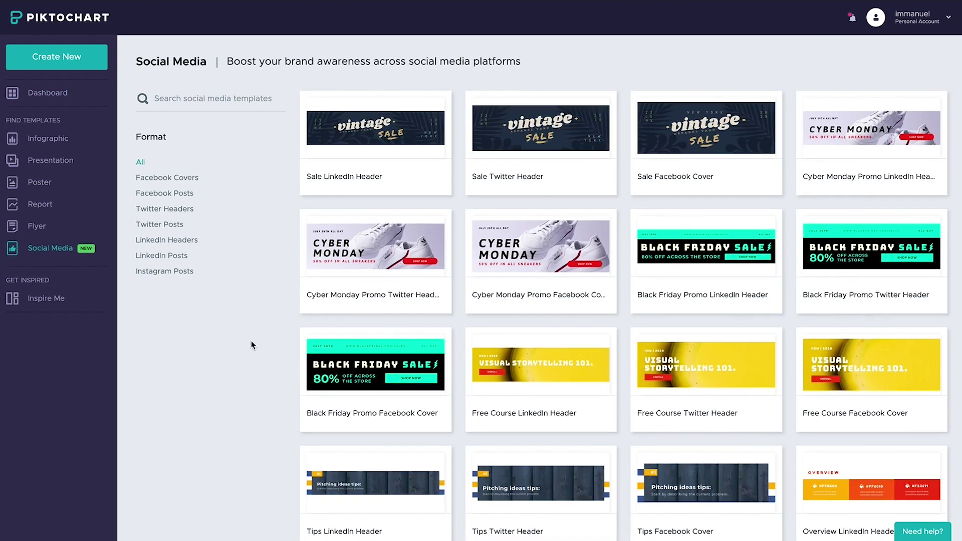
Step: Filter the social media gallery to Instagram Posts templates
{"action": "scroll", "coordinate": [251, 343], "scroll_direction": "down", "scroll_amount": 7}
{"action": "scroll", "coordinate": [251, 344], "scroll_direction": "down", "scroll_amount": 14}
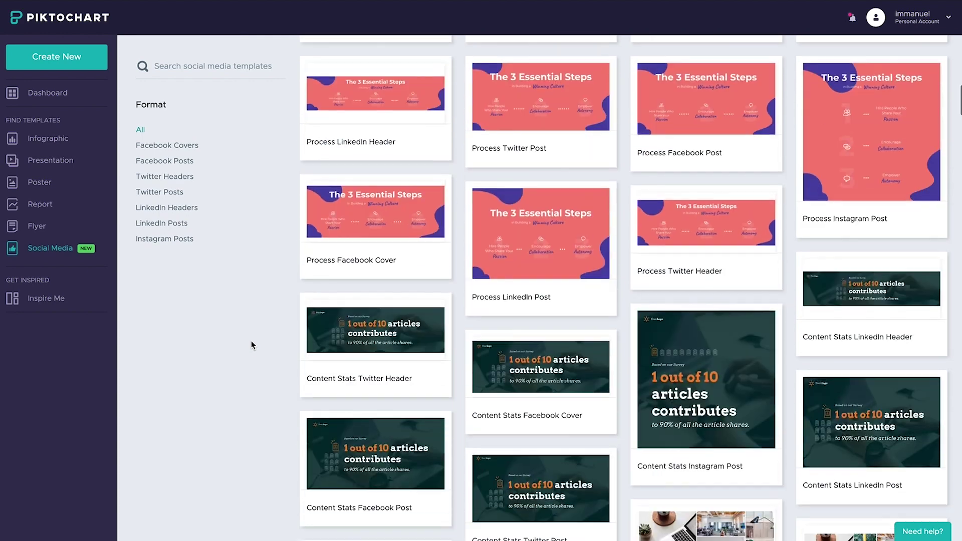
{"action": "scroll", "coordinate": [251, 344], "scroll_direction": "down", "scroll_amount": 13}
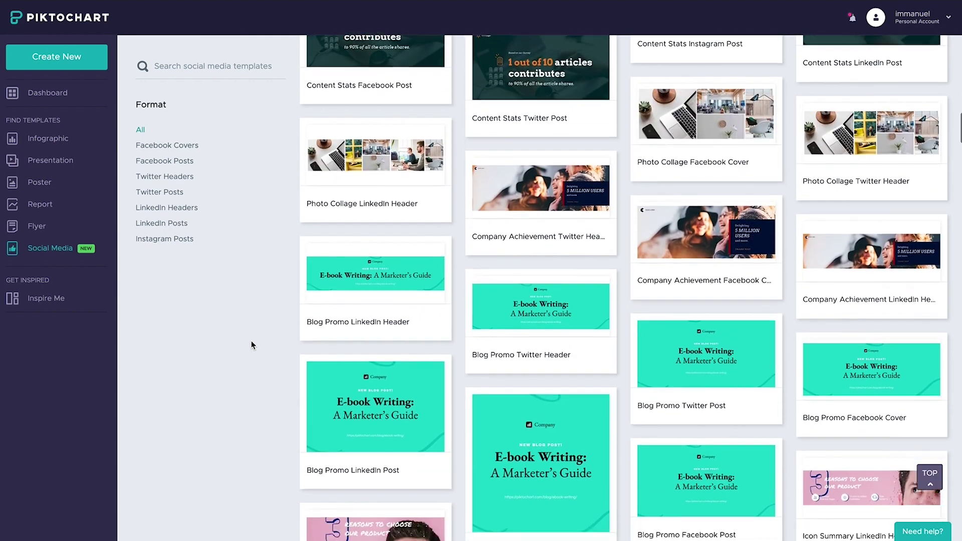
{"action": "scroll", "coordinate": [251, 344], "scroll_direction": "down", "scroll_amount": 3}
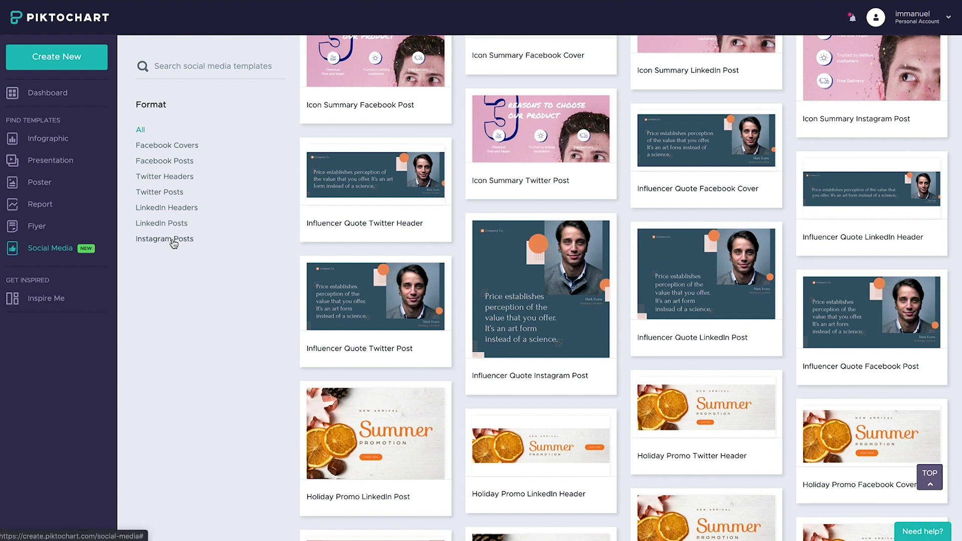
{"action": "left_click", "coordinate": [172, 239]}
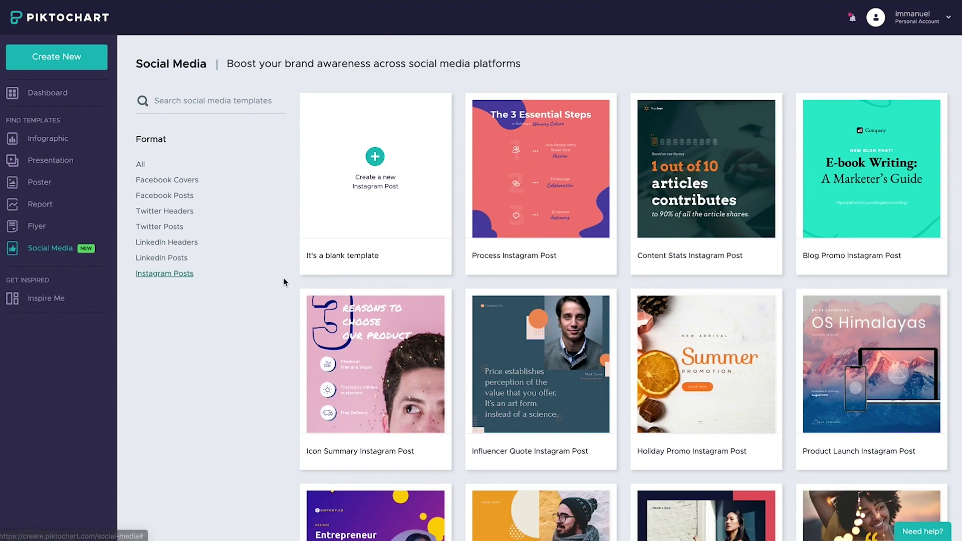
Step: Scroll the gallery down to the Discount Instagram Post template
{"action": "scroll", "coordinate": [300, 246], "scroll_direction": "down", "scroll_amount": 1}
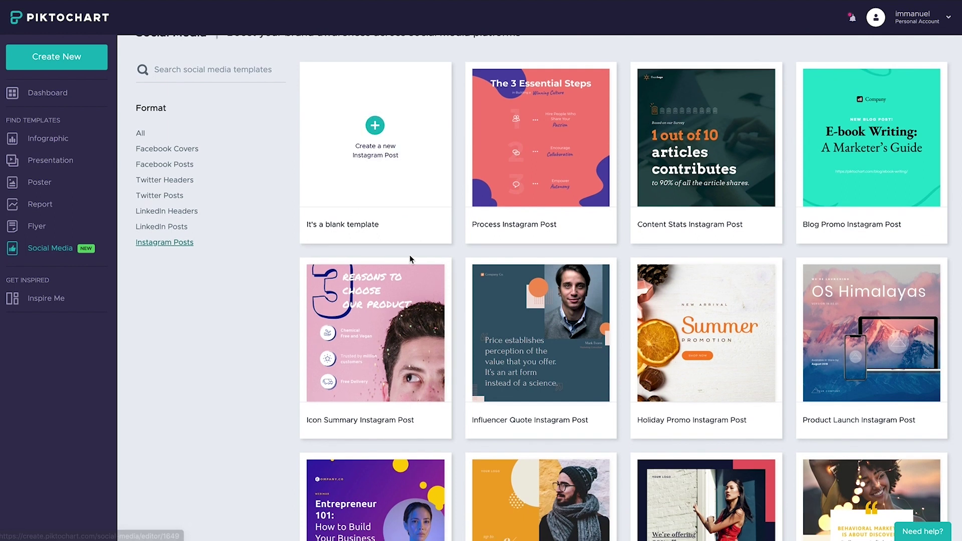
{"action": "scroll", "coordinate": [410, 255], "scroll_direction": "down", "scroll_amount": 1}
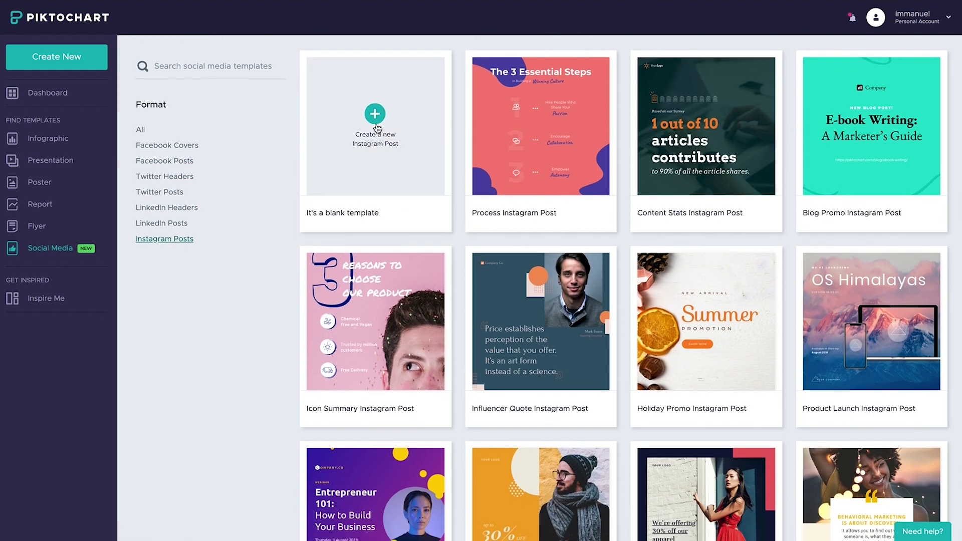
{"action": "scroll", "coordinate": [378, 129], "scroll_direction": "down", "scroll_amount": 2}
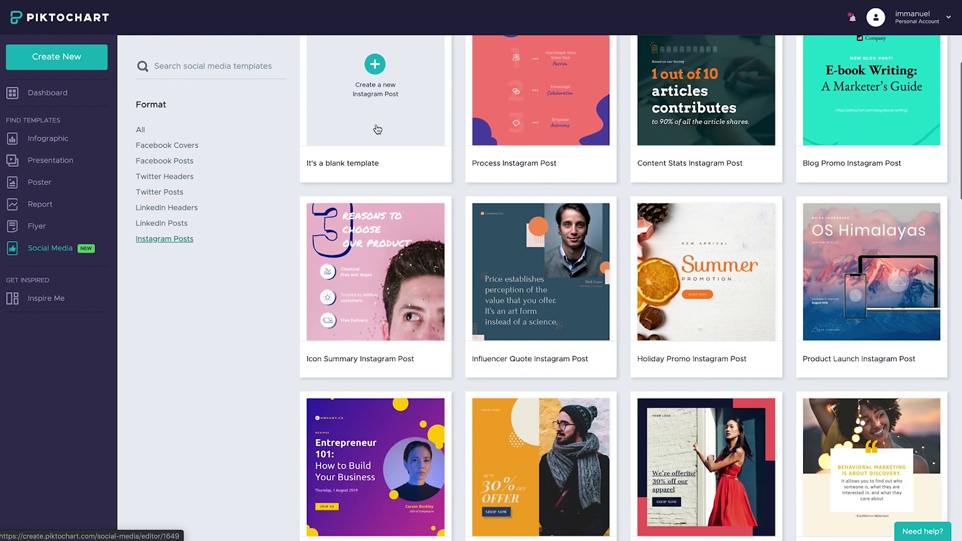
{"action": "scroll", "coordinate": [377, 129], "scroll_direction": "down", "scroll_amount": 4}
{"action": "scroll", "coordinate": [377, 129], "scroll_direction": "down", "scroll_amount": 1}
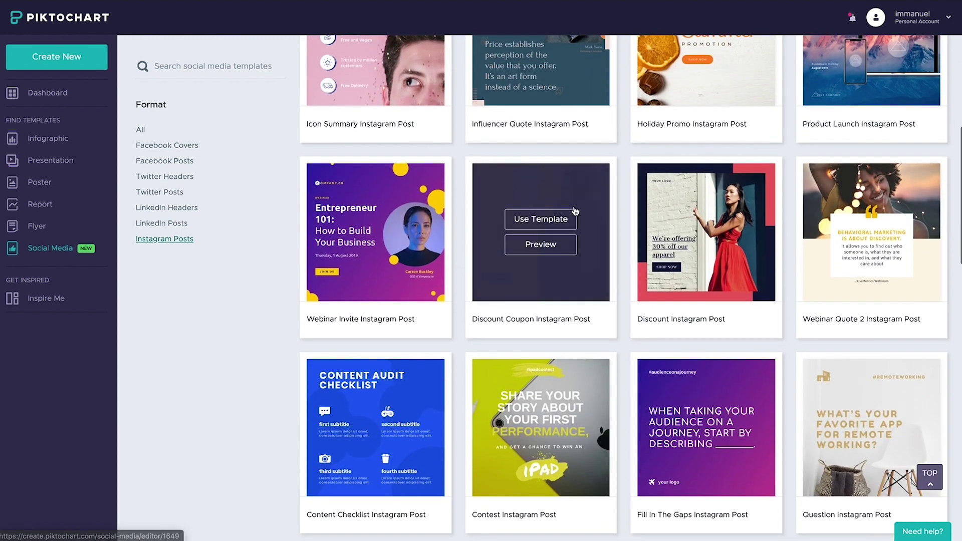
{"action": "mouse_move", "coordinate": [662, 217]}
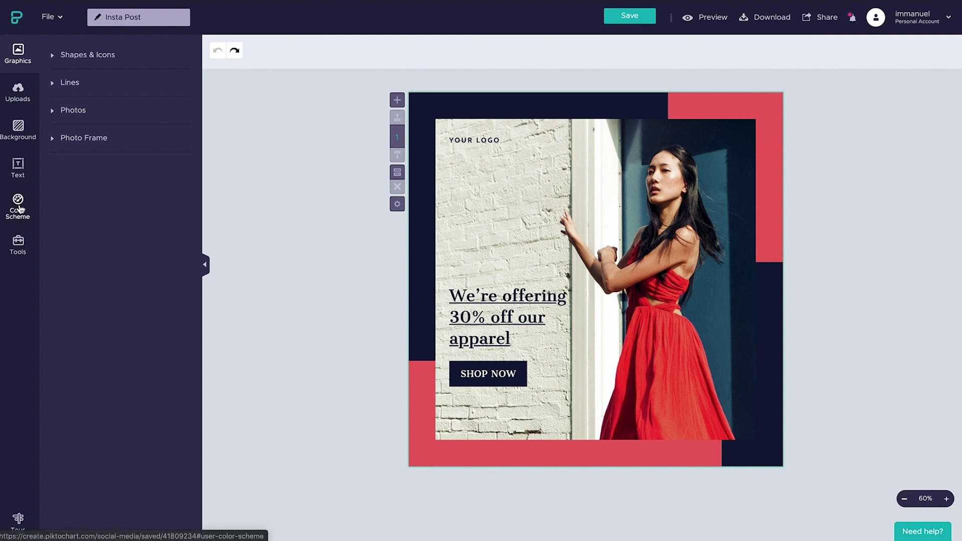
Step: Preview the Ocean, Moss and Royale colour schemes, then apply Quartz
{"action": "left_click", "coordinate": [20, 209]}
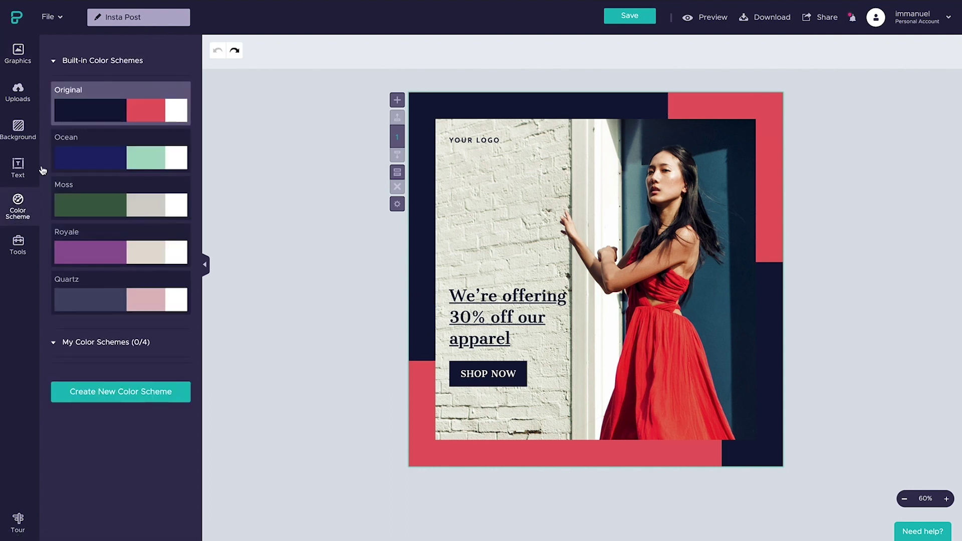
{"action": "left_click", "coordinate": [139, 159]}
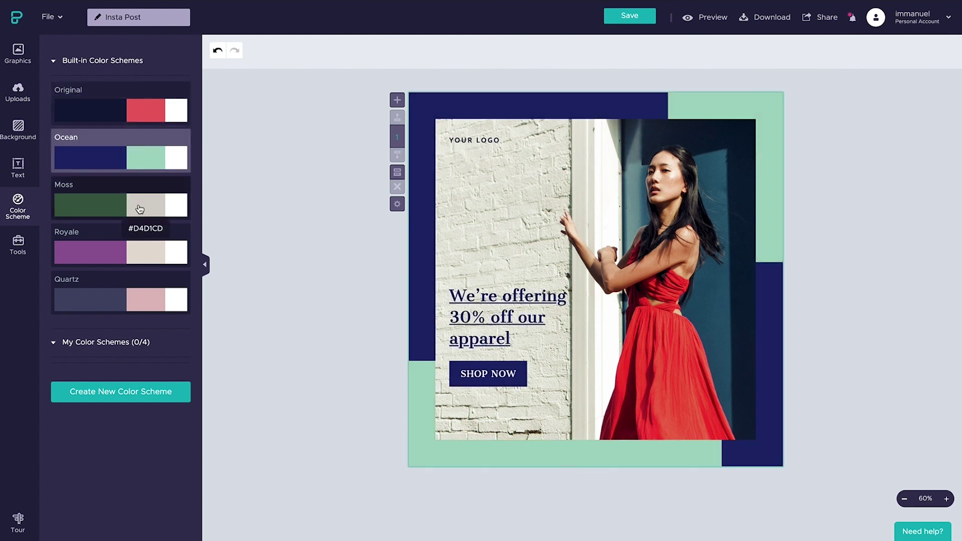
{"action": "left_click", "coordinate": [140, 209]}
{"action": "left_click", "coordinate": [140, 254]}
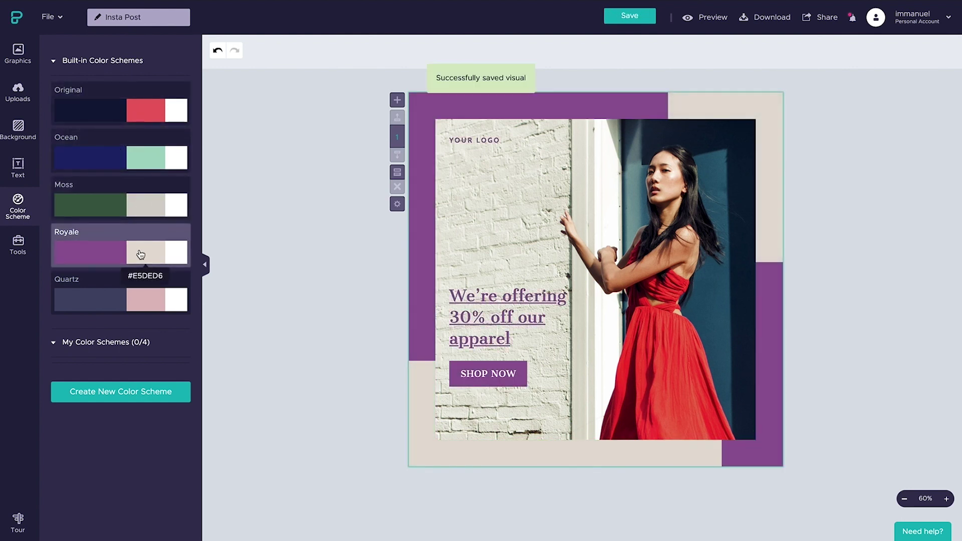
{"action": "left_click", "coordinate": [144, 297]}
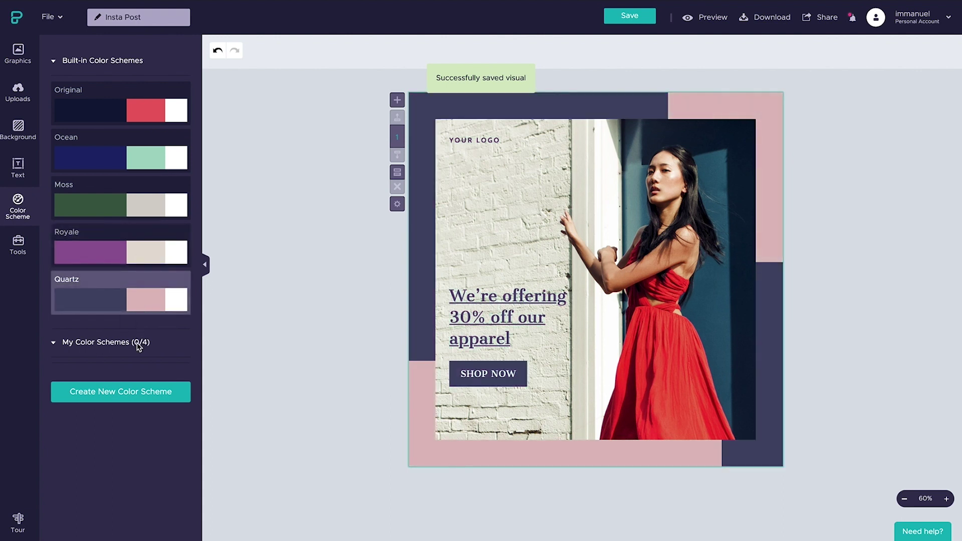
{"action": "left_click", "coordinate": [144, 398]}
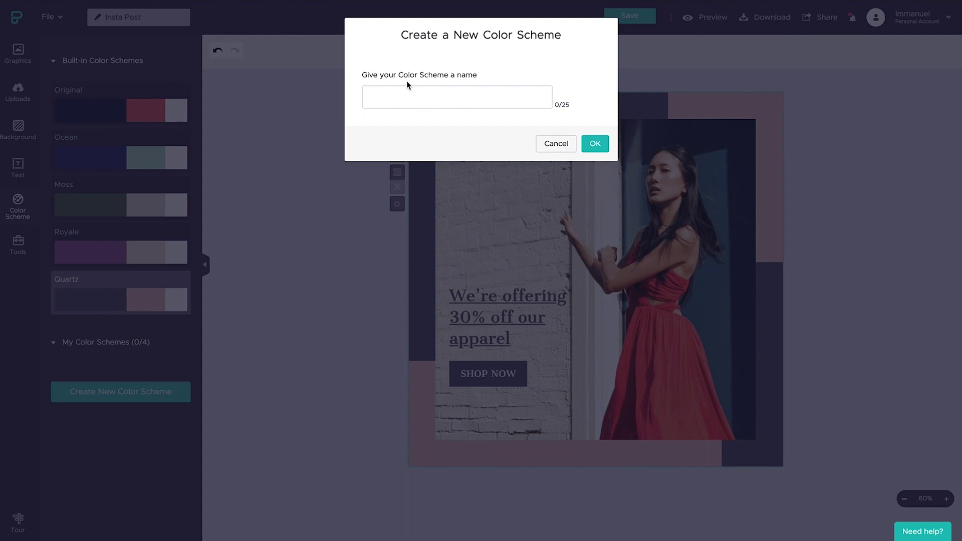
Step: Save and apply a 'My colors' scheme with dark charcoal #13191F and dusty pink #D4A39E
{"action": "left_click", "coordinate": [394, 93]}
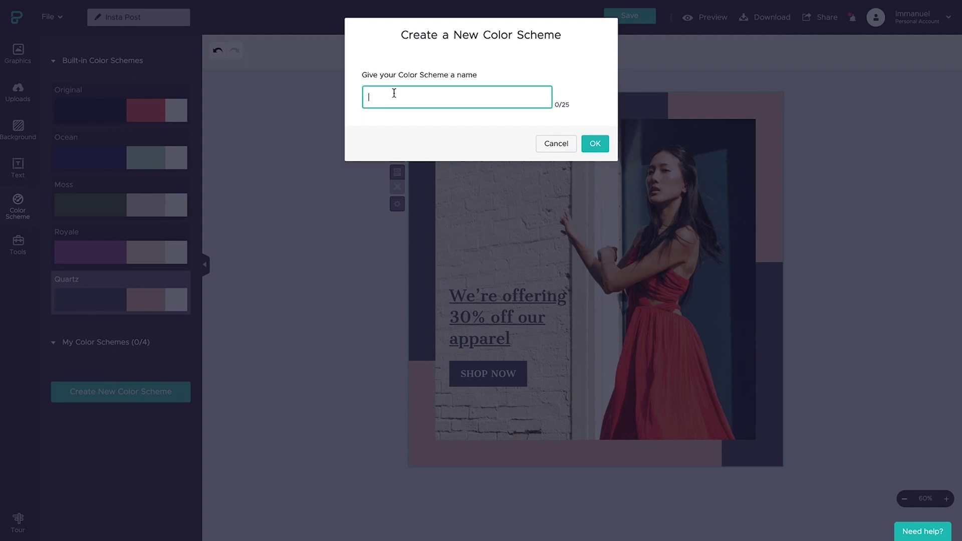
{"action": "type", "text": "My colors"}
{"action": "left_click", "coordinate": [605, 143]}
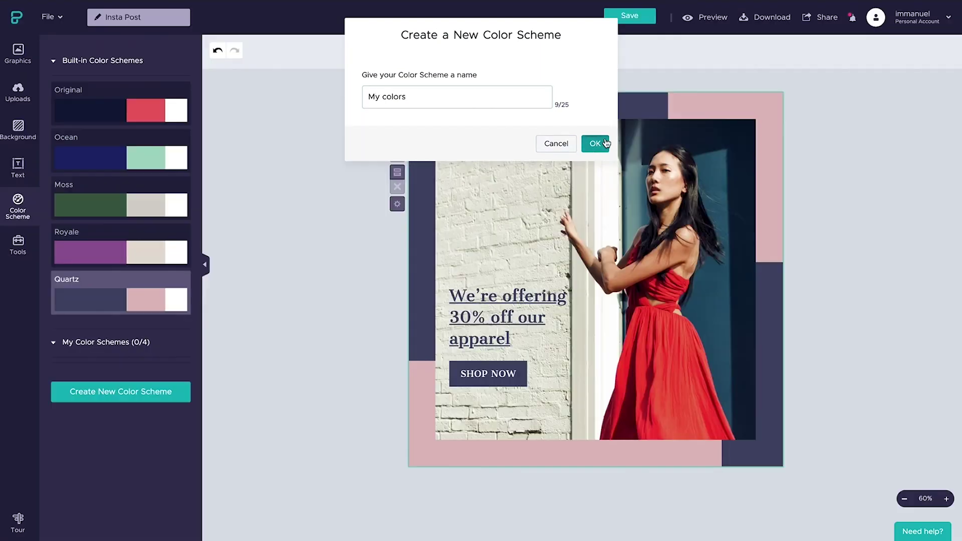
{"action": "left_click", "coordinate": [78, 102]}
{"action": "left_click", "coordinate": [62, 198]}
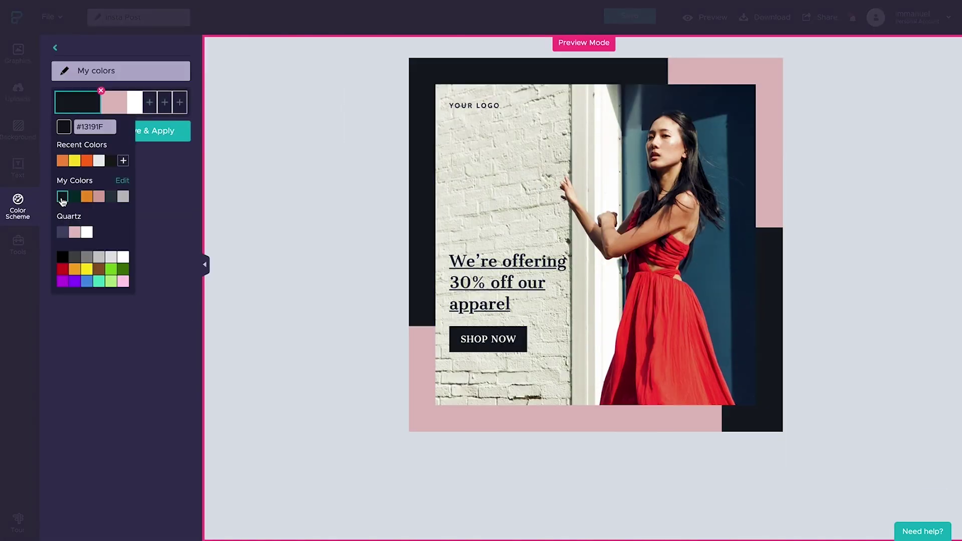
{"action": "left_click", "coordinate": [114, 102]}
{"action": "left_click", "coordinate": [145, 197]}
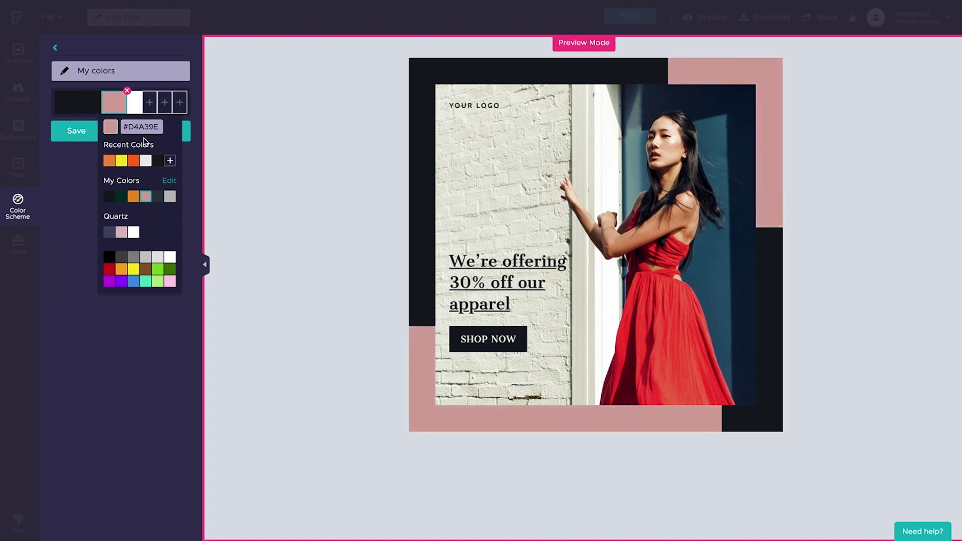
{"action": "left_click", "coordinate": [187, 136]}
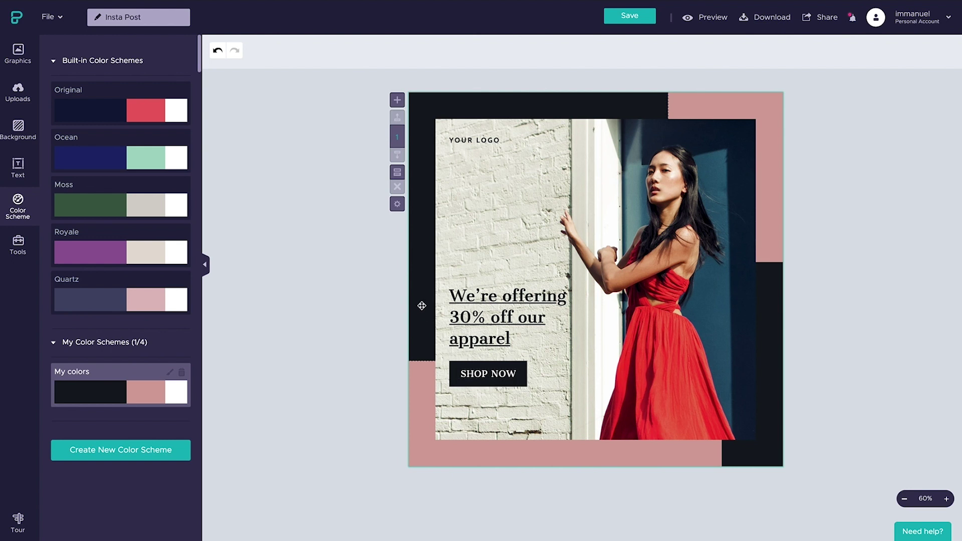
Step: Undo the scheme change and recolour the design's red blocks dusty pink
{"action": "key", "text": "ctrl+z"}
{"action": "left_click", "coordinate": [425, 336]}
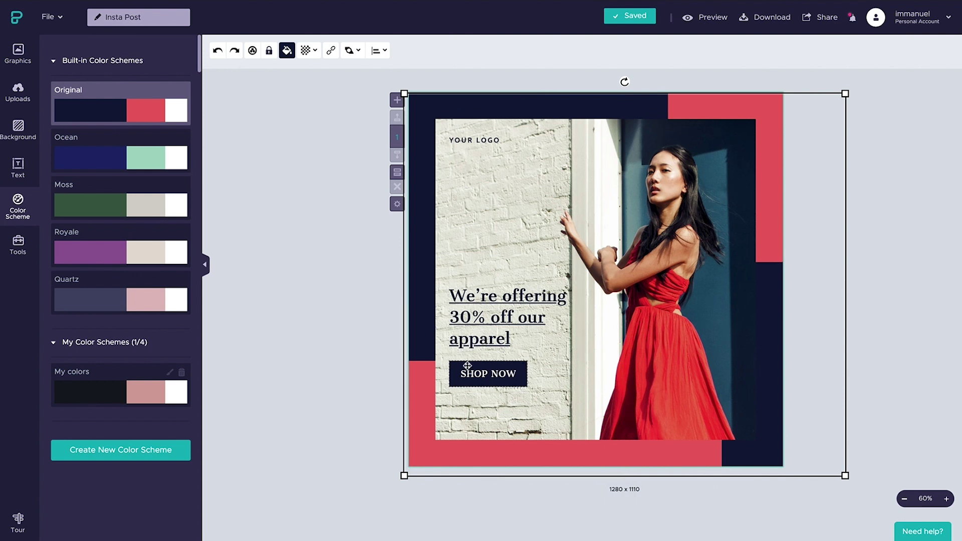
{"action": "left_click", "coordinate": [287, 50]}
{"action": "left_click", "coordinate": [332, 373]}
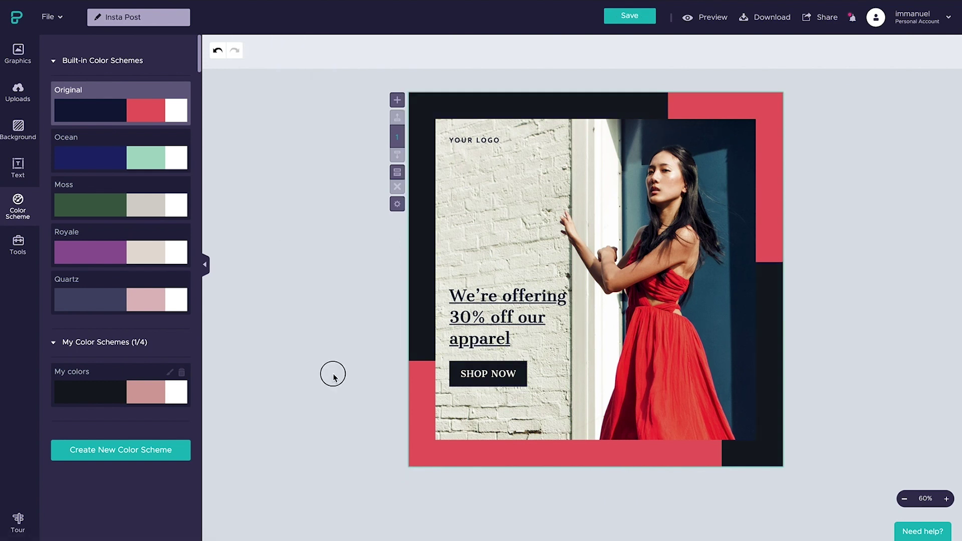
{"action": "left_click", "coordinate": [18, 129]}
{"action": "left_click", "coordinate": [84, 70]}
{"action": "left_click", "coordinate": [123, 161]}
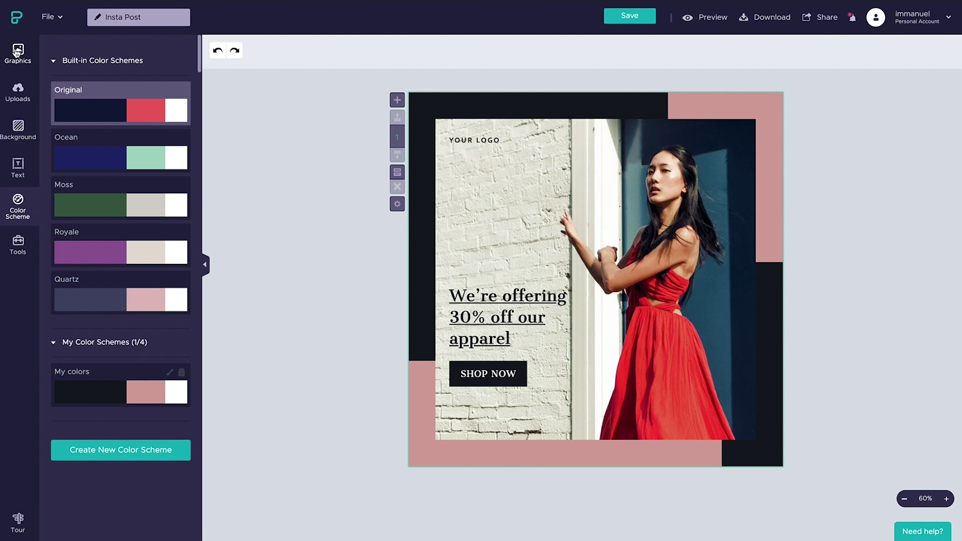
{"action": "left_click", "coordinate": [17, 50]}
Step: Browse the Unsplash stock photos, then switch to the uploaded images
{"action": "left_click", "coordinate": [71, 110]}
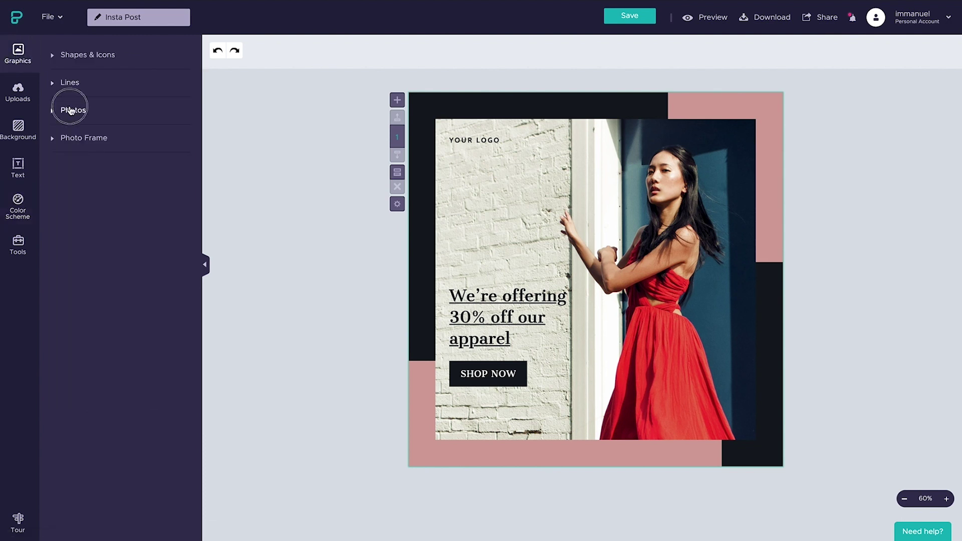
{"action": "scroll", "coordinate": [126, 267], "scroll_direction": "down", "scroll_amount": 6}
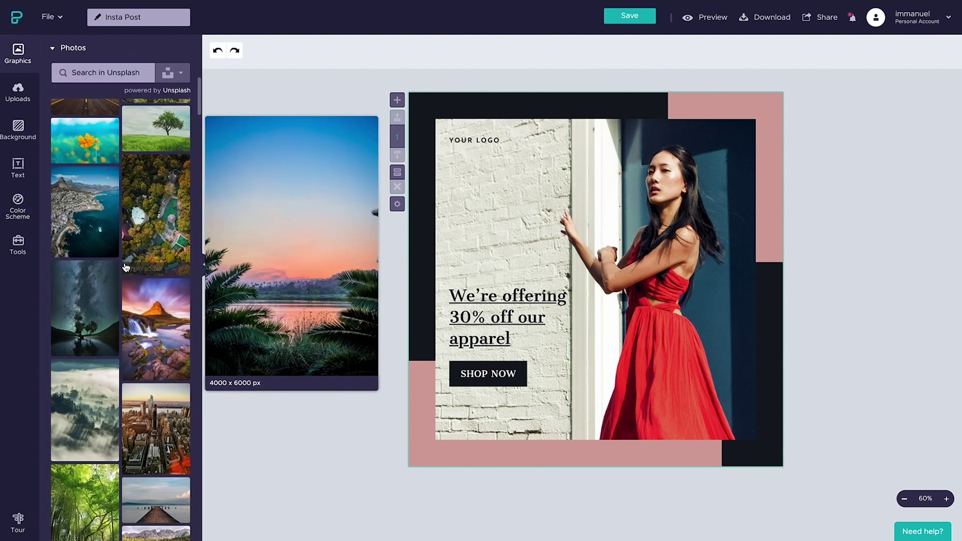
{"action": "scroll", "coordinate": [126, 268], "scroll_direction": "down", "scroll_amount": 10}
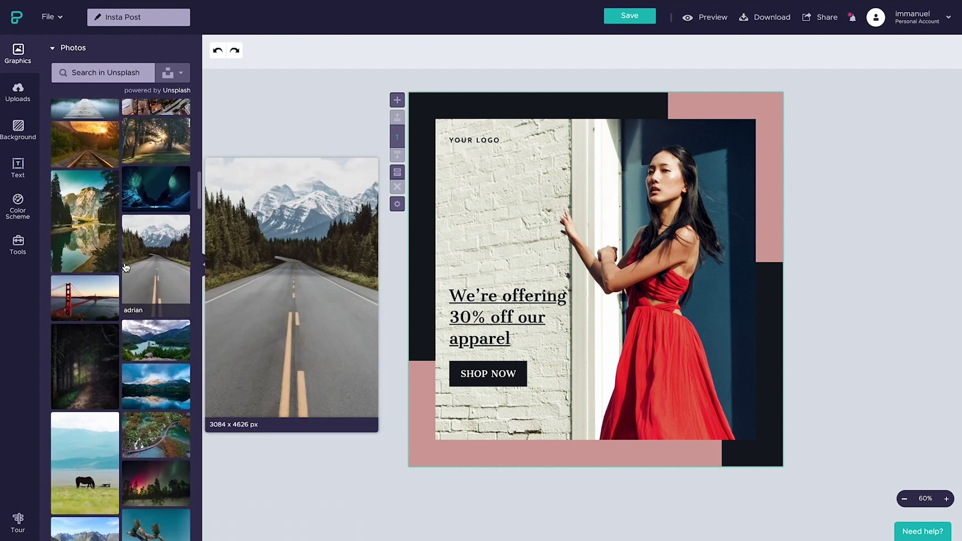
{"action": "scroll", "coordinate": [126, 268], "scroll_direction": "down", "scroll_amount": 8}
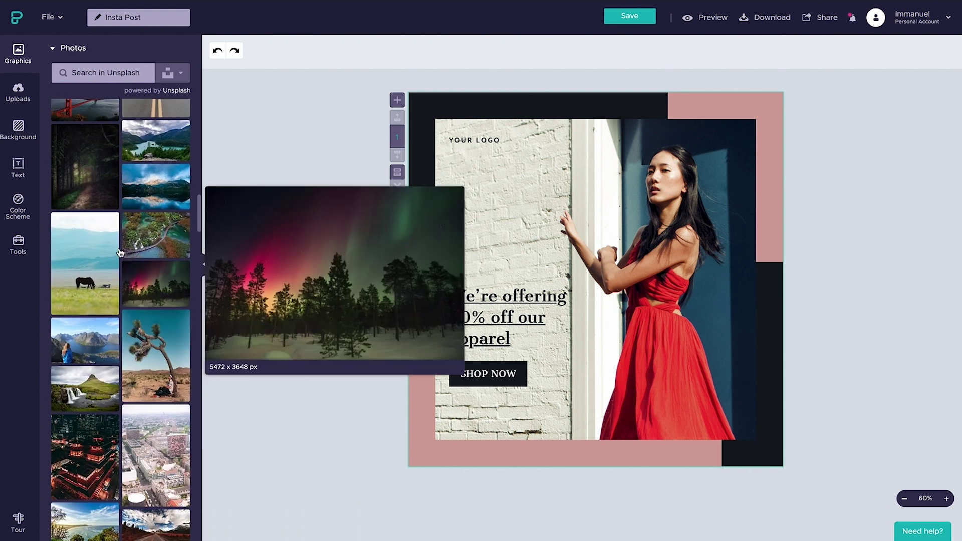
{"action": "left_click", "coordinate": [20, 92]}
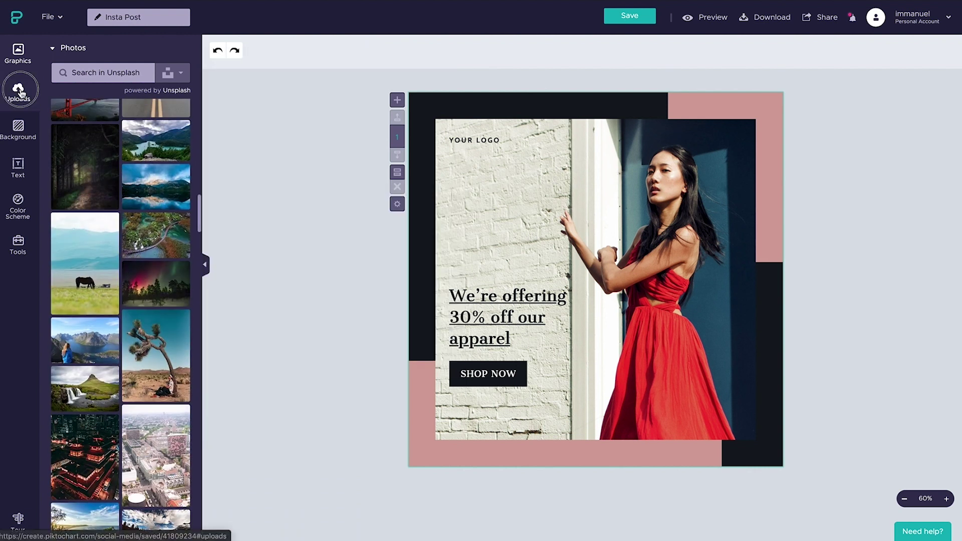
Step: Drop the bearded man's uploaded photo into the post's frame and zoom out to 40%
{"action": "left_click_drag", "start_coordinate": [167, 273], "coordinate": [638, 216]}
{"action": "left_click", "coordinate": [824, 283]}
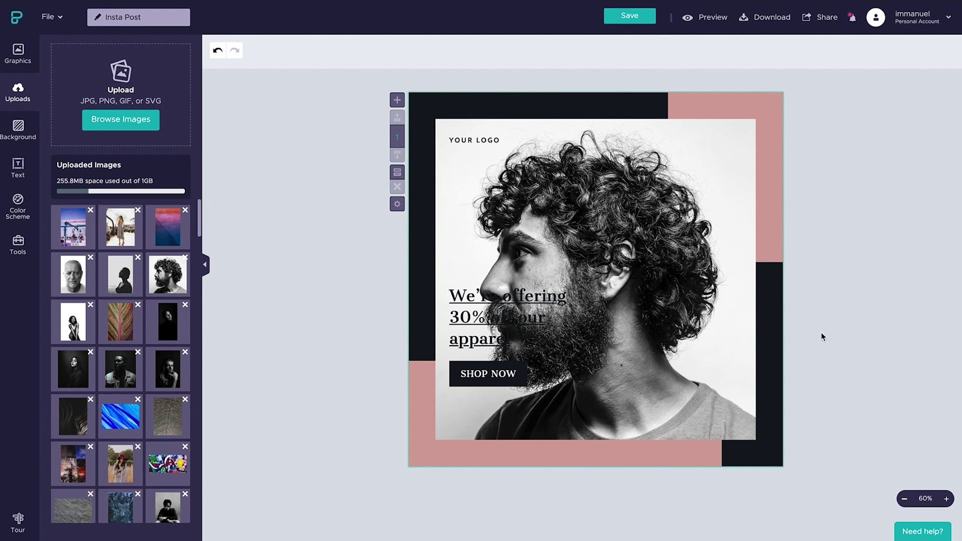
{"action": "left_click", "coordinate": [905, 499]}
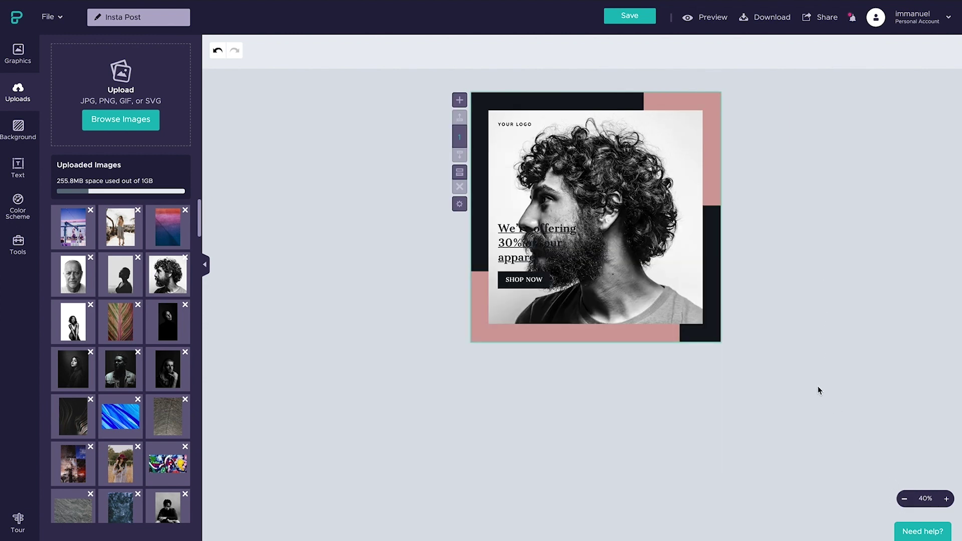
Step: Crop the photo, enlarging and shifting it up so his face fills the frame
{"action": "double_click", "coordinate": [658, 245]}
{"action": "left_click_drag", "start_coordinate": [703, 323], "coordinate": [958, 513]}
{"action": "left_click_drag", "start_coordinate": [704, 436], "coordinate": [692, 310]}
{"action": "left_click", "coordinate": [504, 10]}
{"action": "left_click", "coordinate": [354, 234]}
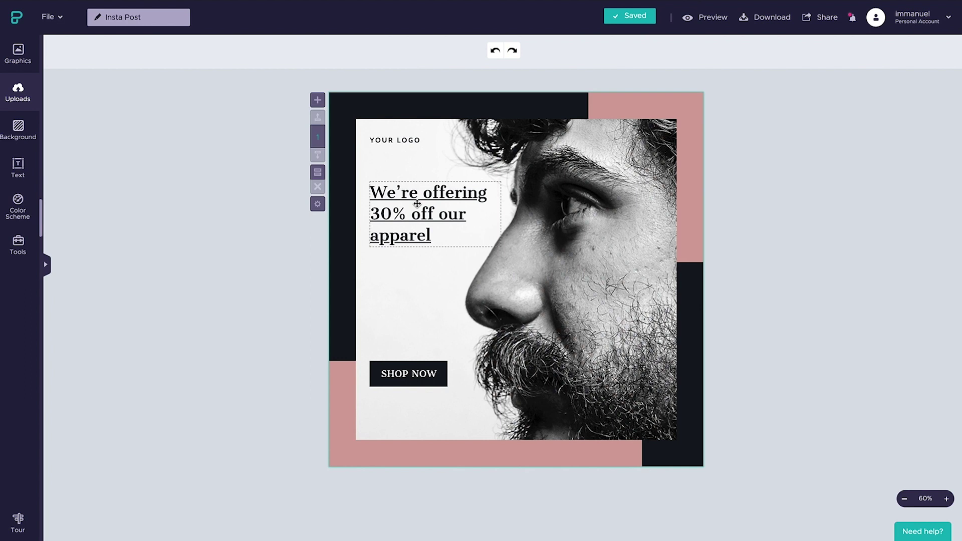
{"action": "left_click", "coordinate": [417, 203]}
Step: Retype the headline as the speaker's two-line name in Playfair Display
{"action": "left_click", "coordinate": [417, 203]}
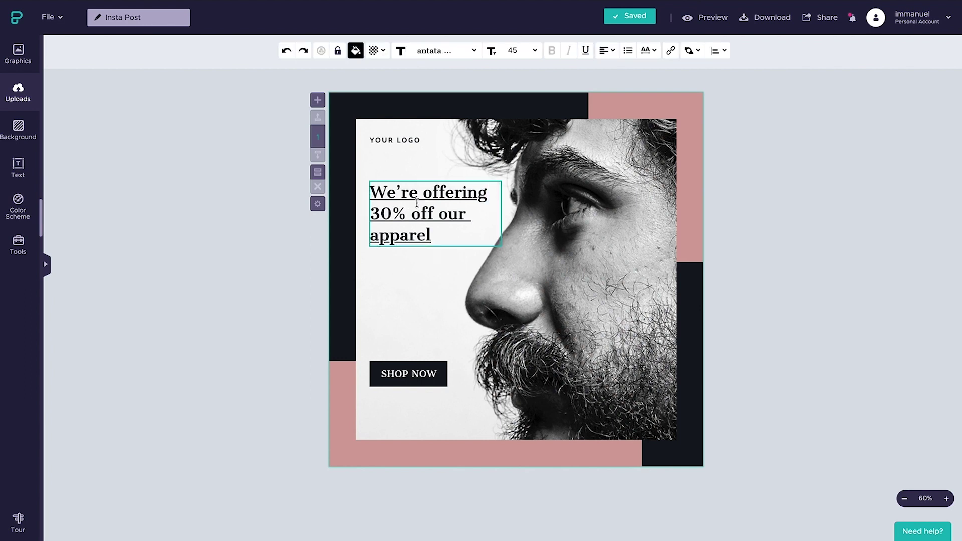
{"action": "key", "text": "ctrl+a"}
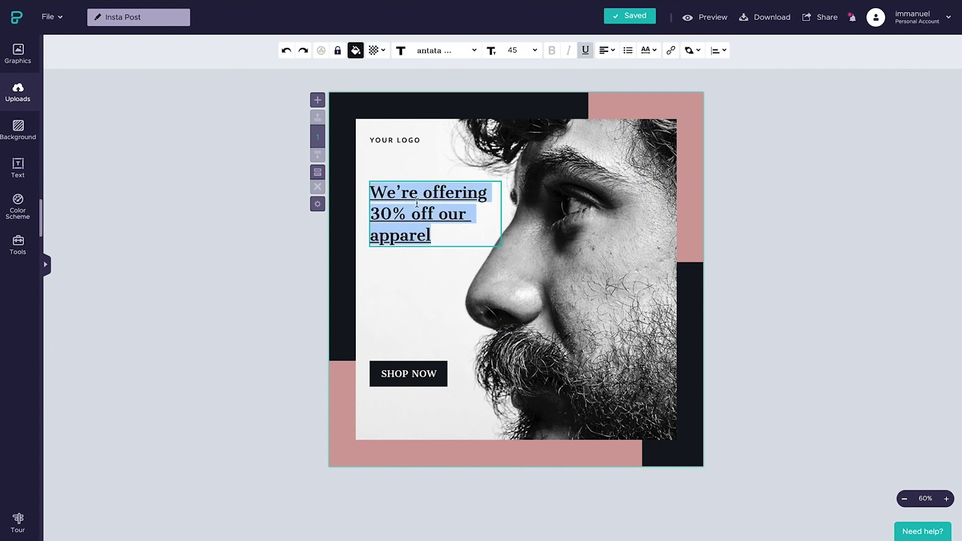
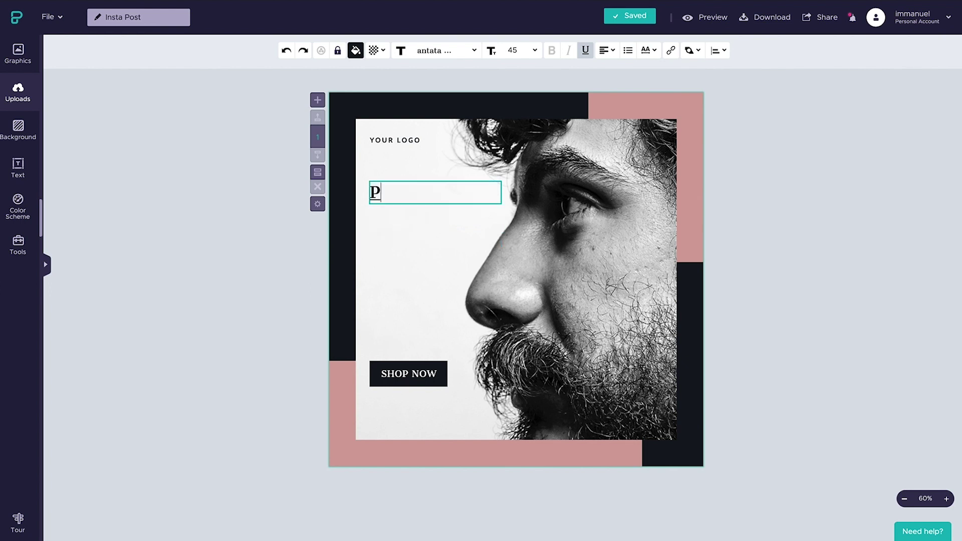
{"action": "key", "text": "Return"}
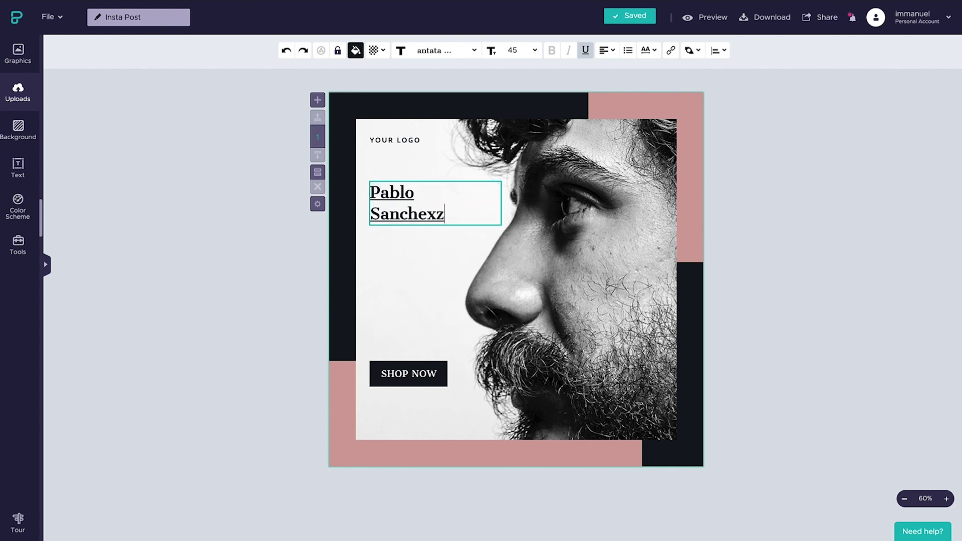
{"action": "key", "text": "ctrl+a"}
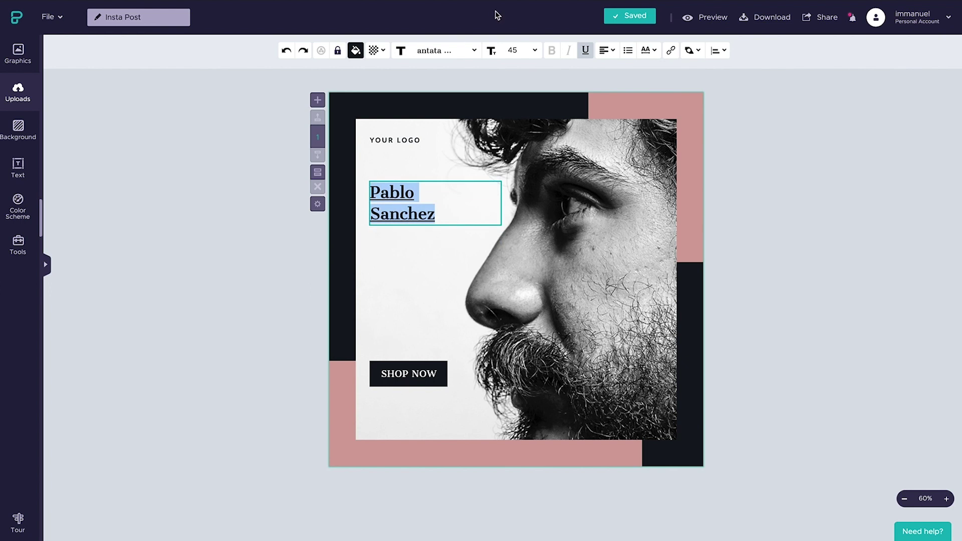
{"action": "left_click", "coordinate": [443, 48]}
{"action": "type", "text": "play"}
{"action": "left_click", "coordinate": [450, 104]}
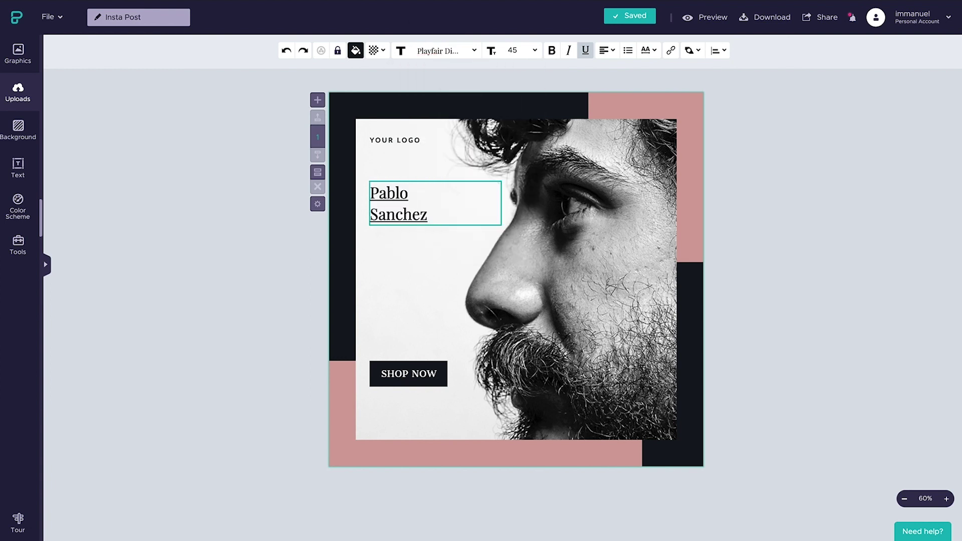
Step: Make the headline bold without underline, line height 1, and scale it larger
{"action": "left_click", "coordinate": [551, 49]}
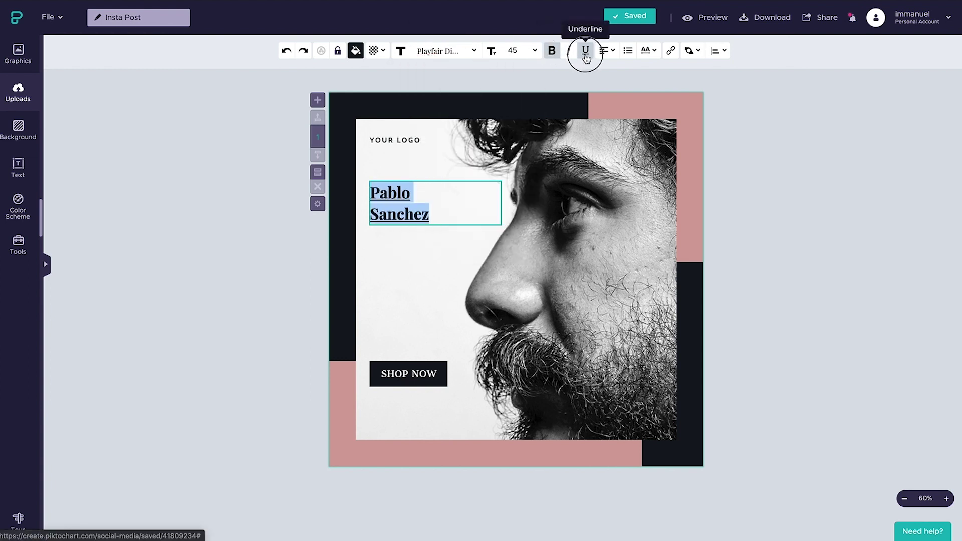
{"action": "left_click", "coordinate": [587, 54]}
{"action": "left_click", "coordinate": [648, 50]}
{"action": "left_click_drag", "start_coordinate": [645, 97], "coordinate": [612, 100]}
{"action": "left_click", "coordinate": [470, 172]}
{"action": "left_click", "coordinate": [501, 196]}
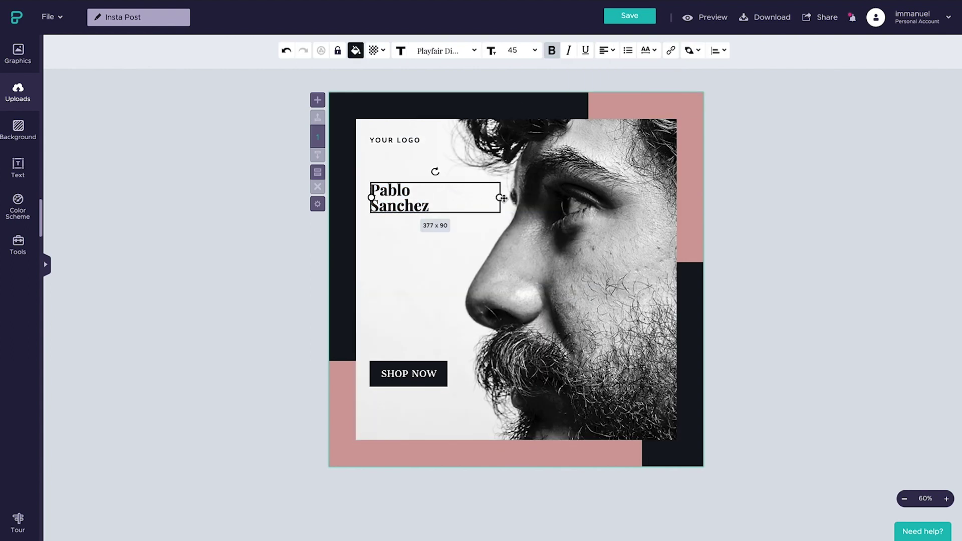
{"action": "mouse_move", "coordinate": [502, 196]}
{"action": "left_mouse_down"}
{"action": "mouse_move", "coordinate": [602, 198]}
{"action": "mouse_move", "coordinate": [496, 197]}
{"action": "left_mouse_up"}
{"action": "left_click", "coordinate": [338, 264]}
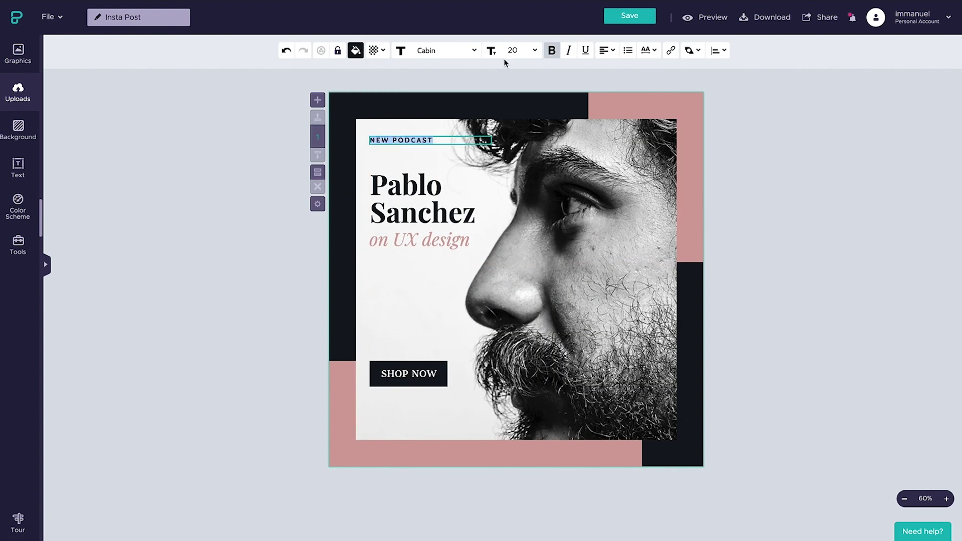
{"action": "key", "text": "ctrl+d"}
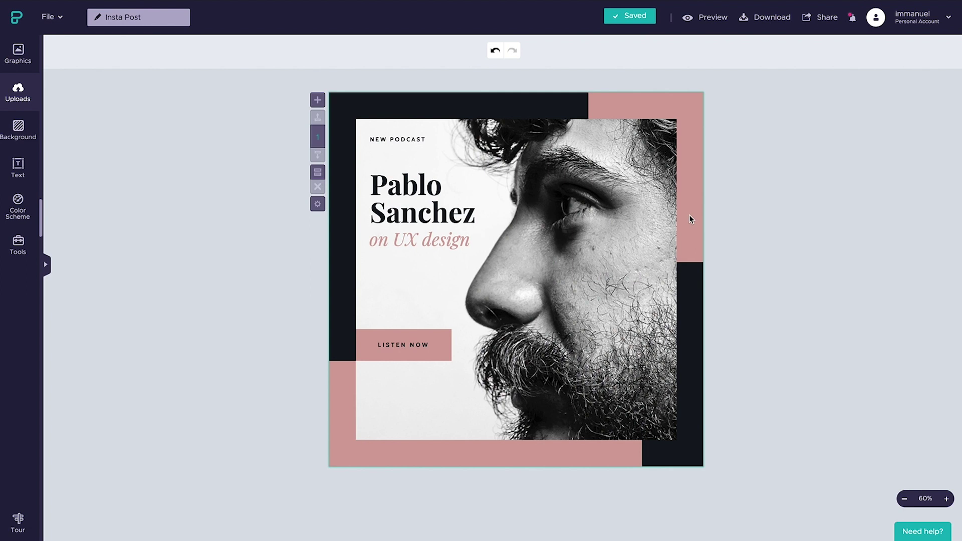
{"action": "left_click", "coordinate": [768, 18]}
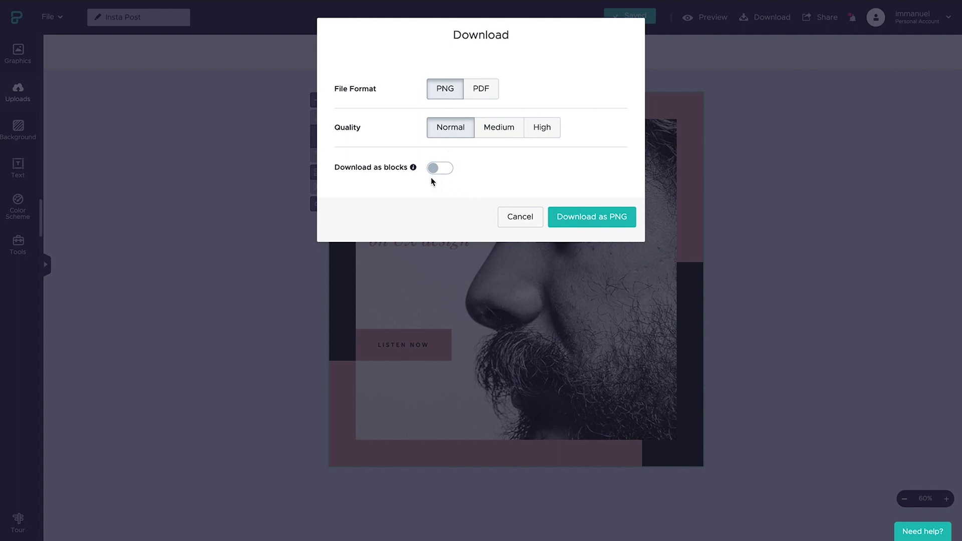
Step: Download the post as a Normal-quality PNG with Download as blocks left off
{"action": "left_click", "coordinate": [444, 170]}
{"action": "left_click", "coordinate": [436, 171]}
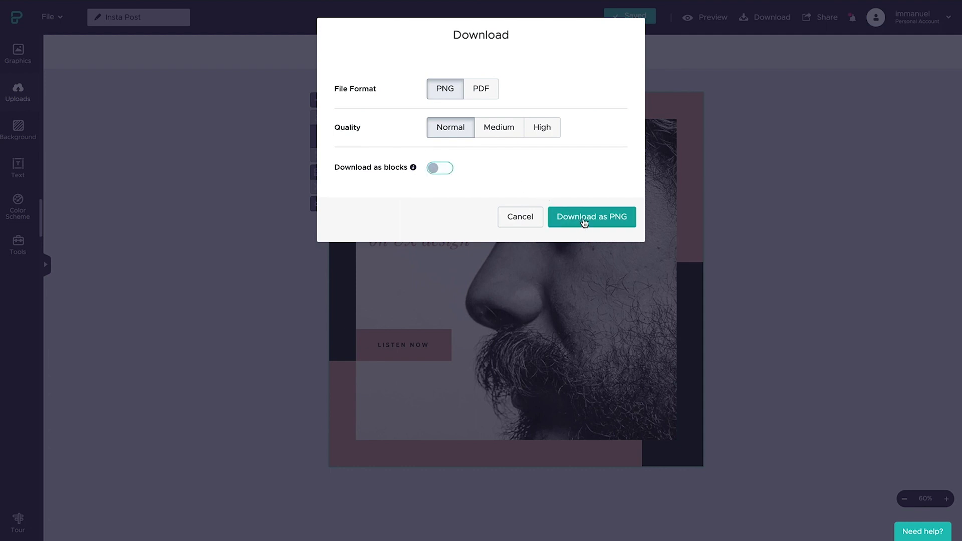
{"action": "left_click", "coordinate": [583, 219]}
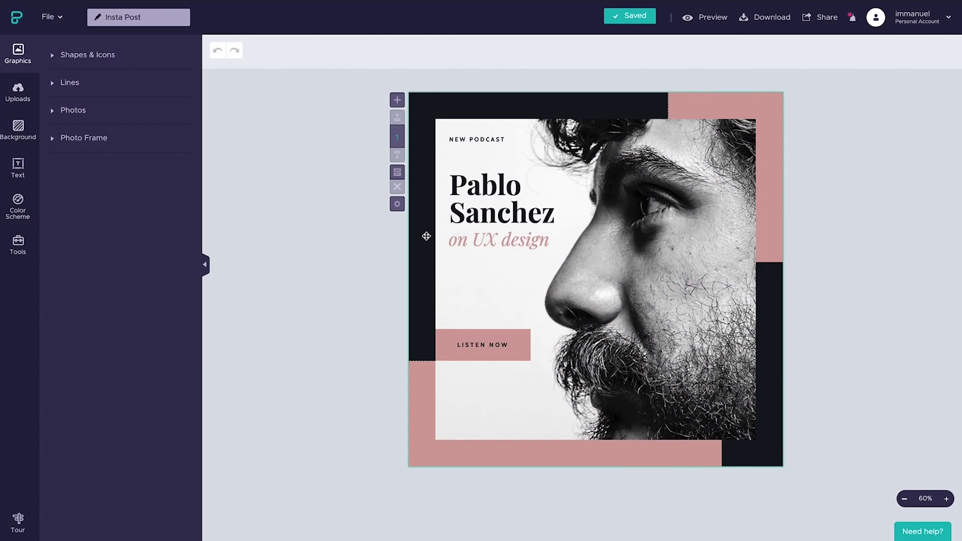
Step: Duplicate the visual as a new design named 'Insta Story'
{"action": "left_click", "coordinate": [59, 18]}
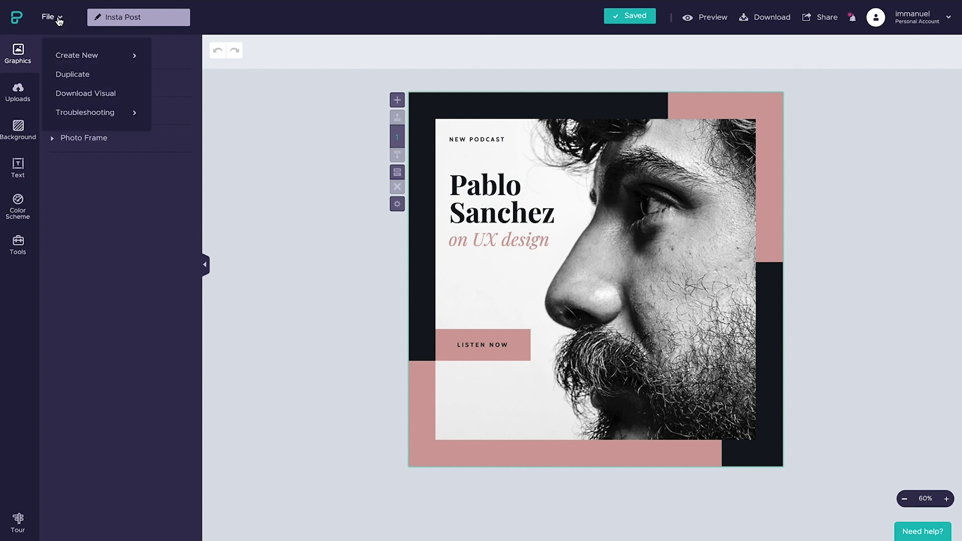
{"action": "left_click", "coordinate": [73, 75]}
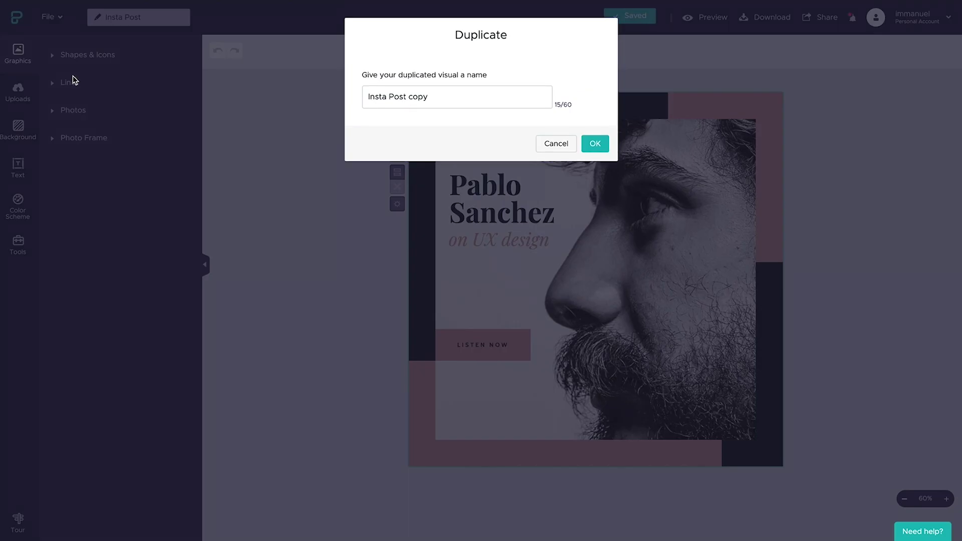
{"action": "triple_click", "coordinate": [395, 97]}
{"action": "type", "text": "Insta "}
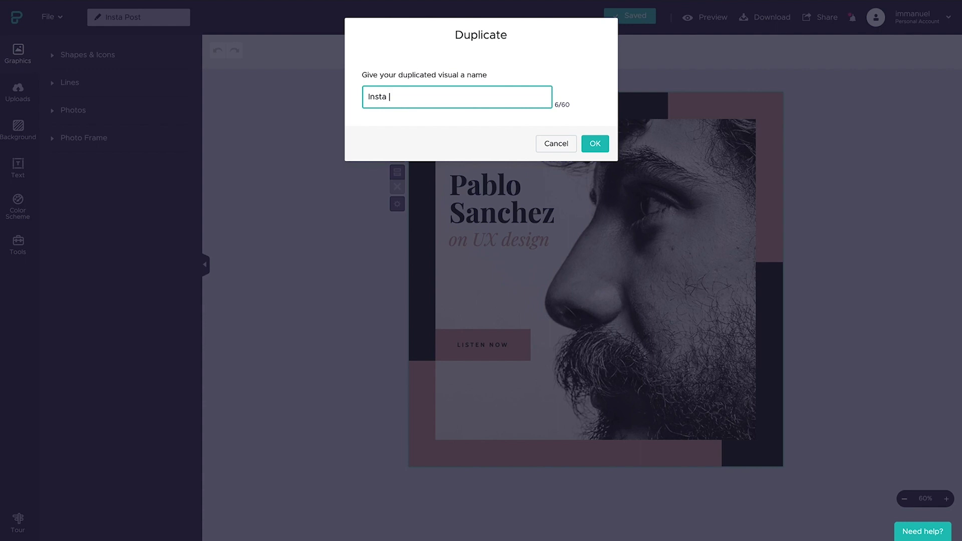
{"action": "type", "text": "Story"}
{"action": "left_click", "coordinate": [601, 144]}
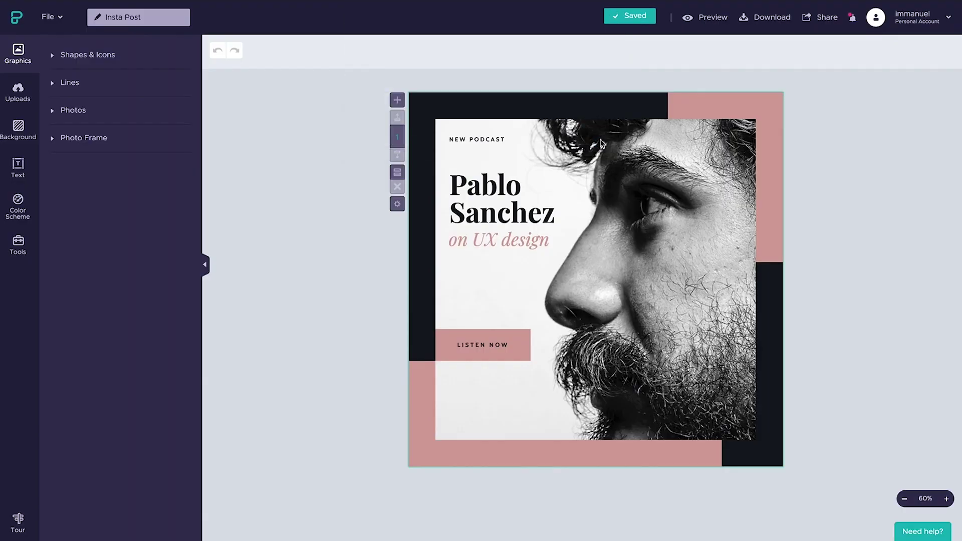
{"action": "left_click", "coordinate": [426, 233]}
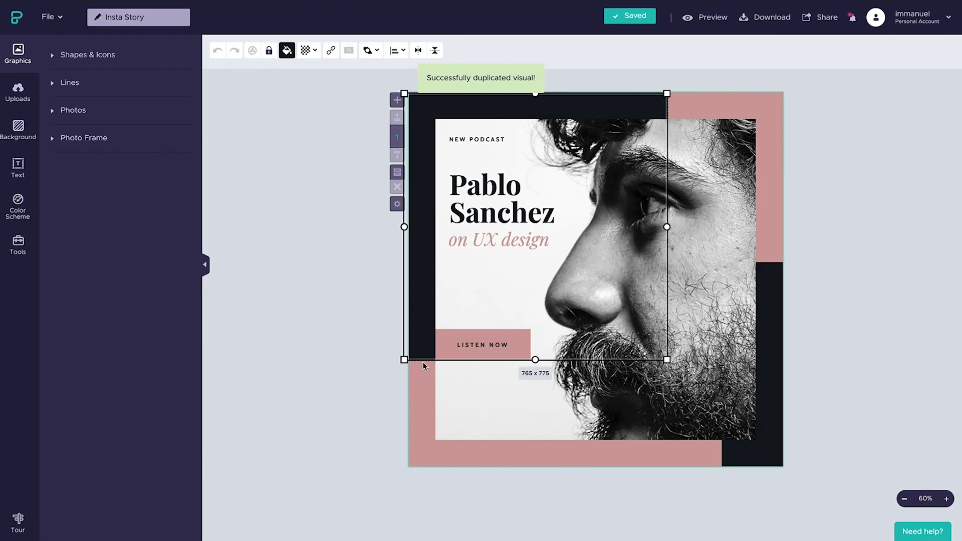
{"action": "left_click", "coordinate": [422, 385]}
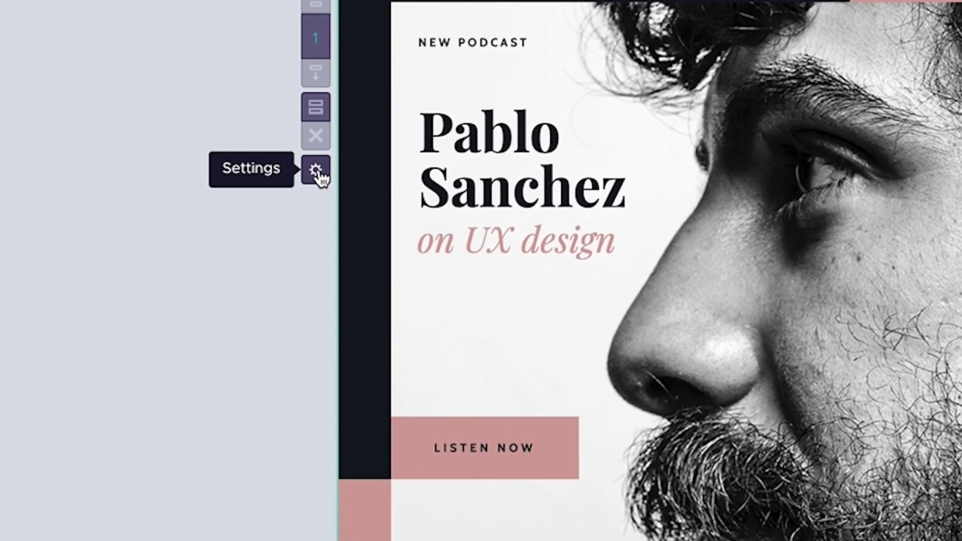
Step: Change the canvas height to 1920 px with content resized, viewing it at 40% zoom
{"action": "left_click", "coordinate": [331, 180]}
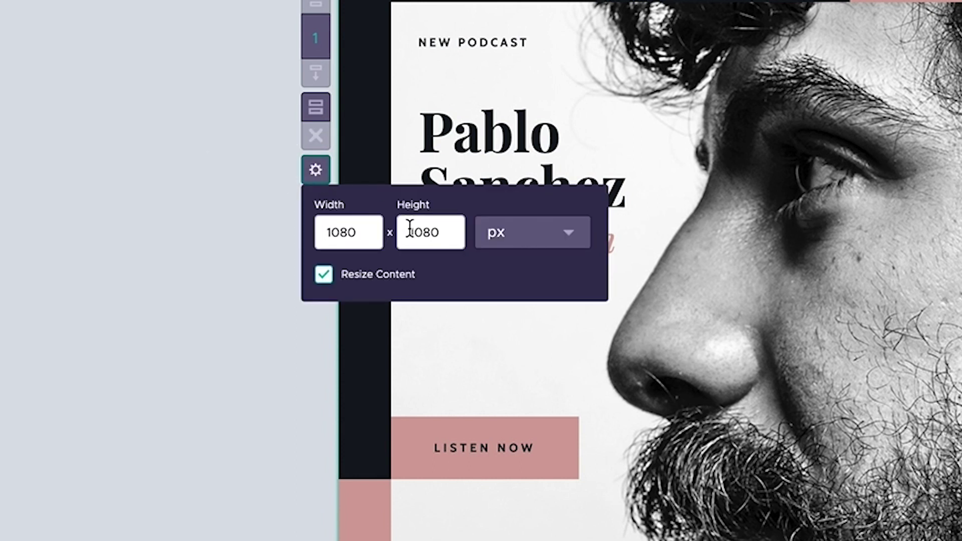
{"action": "double_click", "coordinate": [420, 232]}
{"action": "type", "text": "1920"}
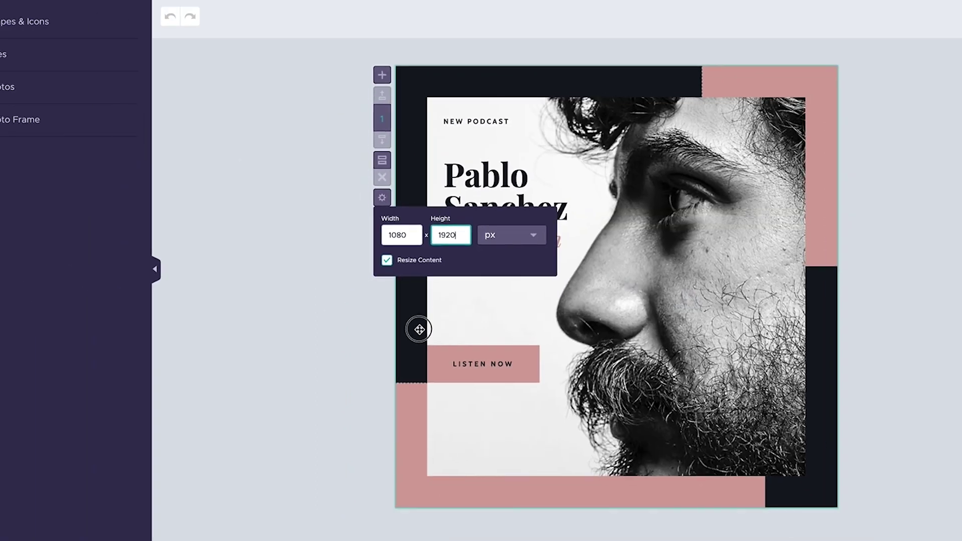
{"action": "left_click", "coordinate": [379, 390]}
{"action": "left_click", "coordinate": [388, 433]}
{"action": "left_click", "coordinate": [904, 499]}
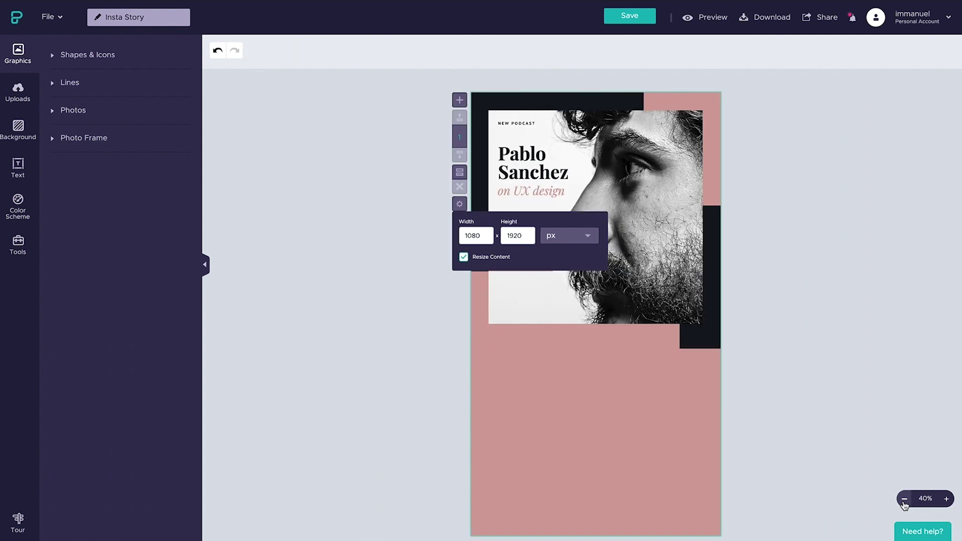
{"action": "left_click", "coordinate": [460, 204]}
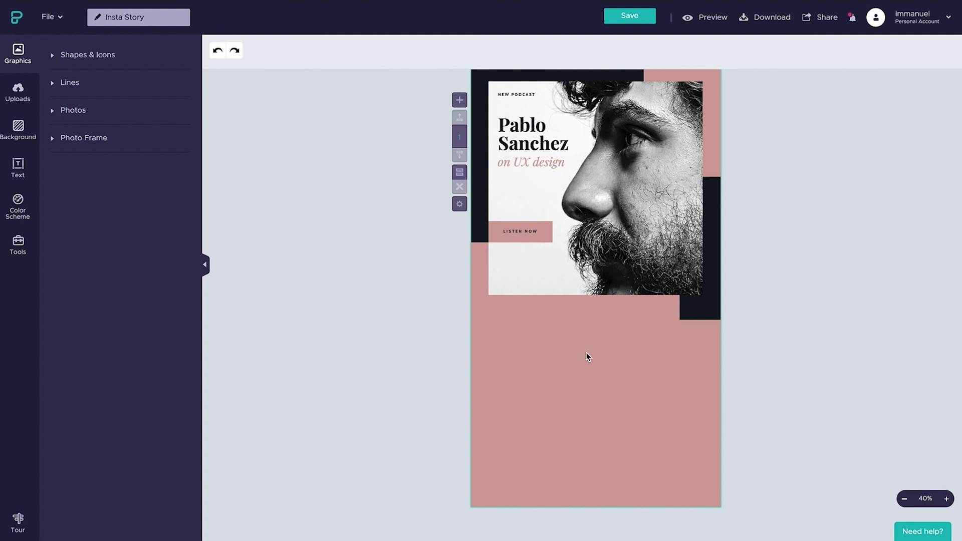
{"action": "left_click_drag", "start_coordinate": [584, 354], "coordinate": [592, 420]}
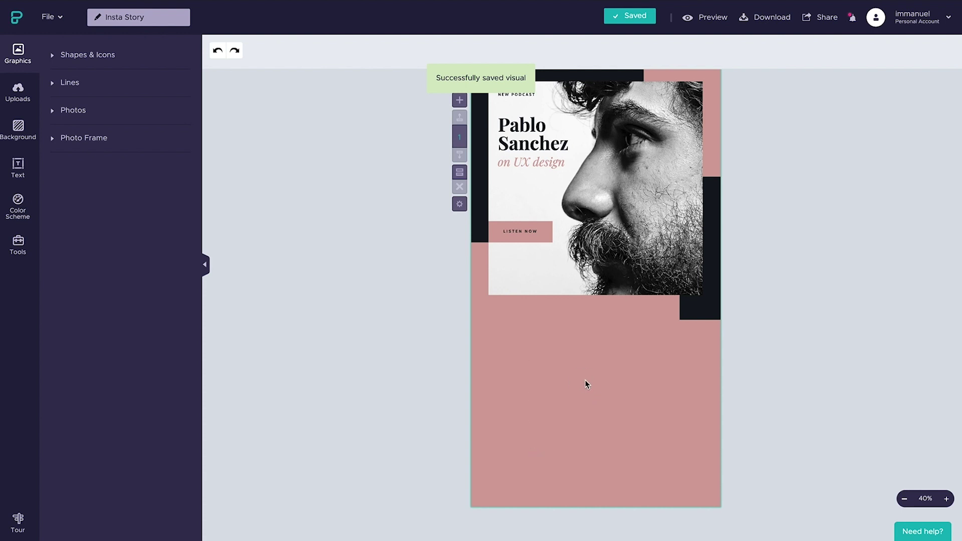
Step: Centre the photo frame horizontally on the canvas and make the LISTEN NOW button white
{"action": "left_click_drag", "start_coordinate": [585, 380], "coordinate": [517, 259]}
{"action": "left_click", "coordinate": [378, 50]}
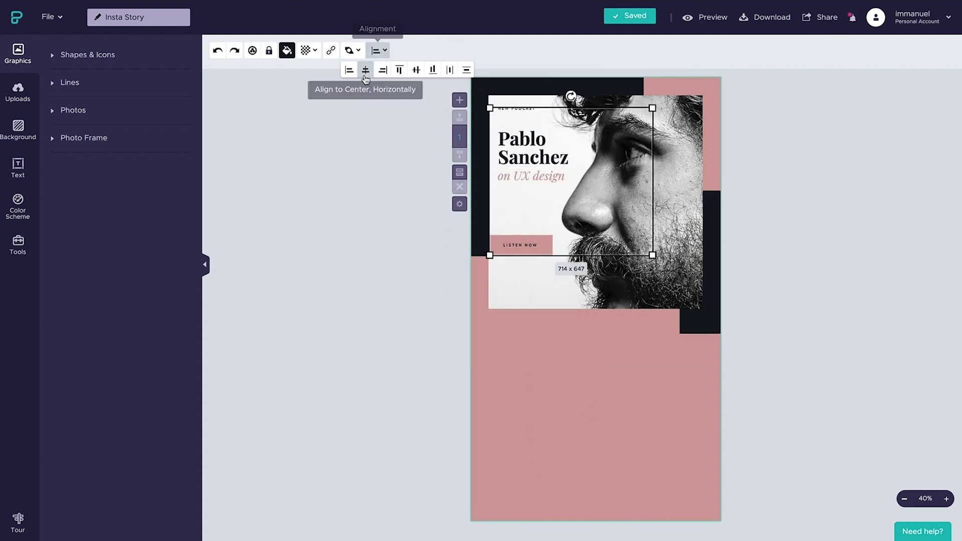
{"action": "left_click", "coordinate": [365, 73]}
{"action": "left_click", "coordinate": [532, 461]}
{"action": "left_click", "coordinate": [288, 50]}
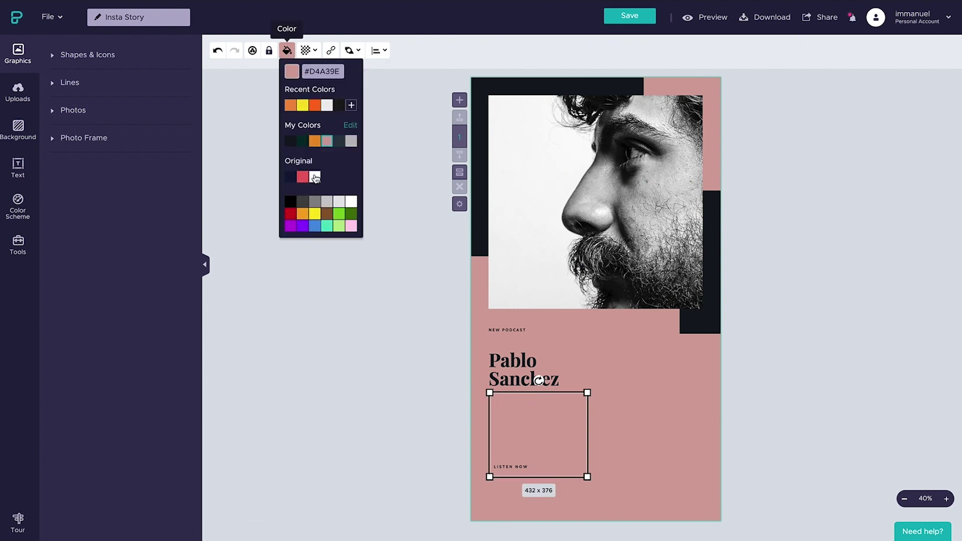
{"action": "left_click", "coordinate": [315, 178]}
Step: Move the LISTEN NOW button up, scale the headline and button together, then select the portrait frame
{"action": "left_click", "coordinate": [489, 353]}
{"action": "left_click", "coordinate": [520, 464]}
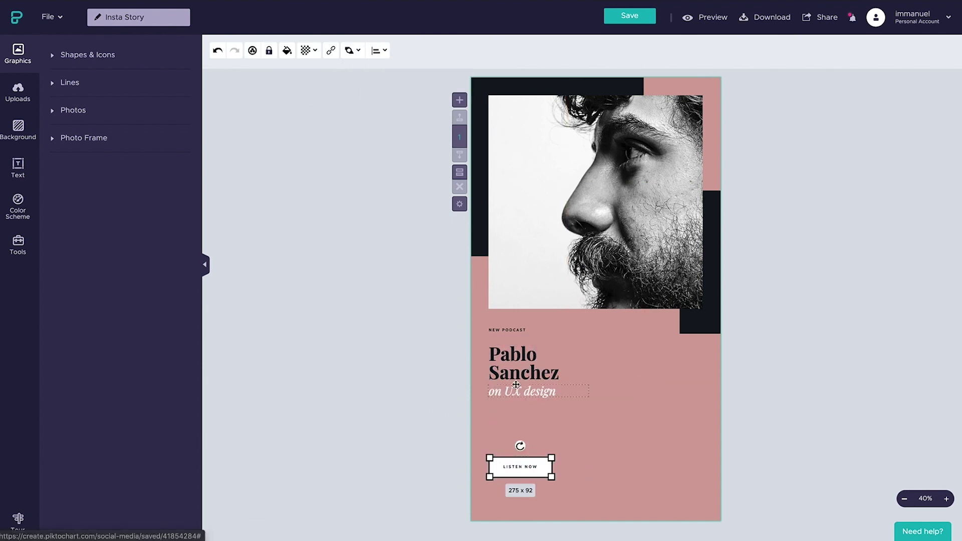
{"action": "left_click_drag", "start_coordinate": [532, 464], "coordinate": [532, 422]}
{"action": "left_click_drag", "start_coordinate": [482, 324], "coordinate": [682, 450]}
{"action": "left_click", "coordinate": [701, 404]}
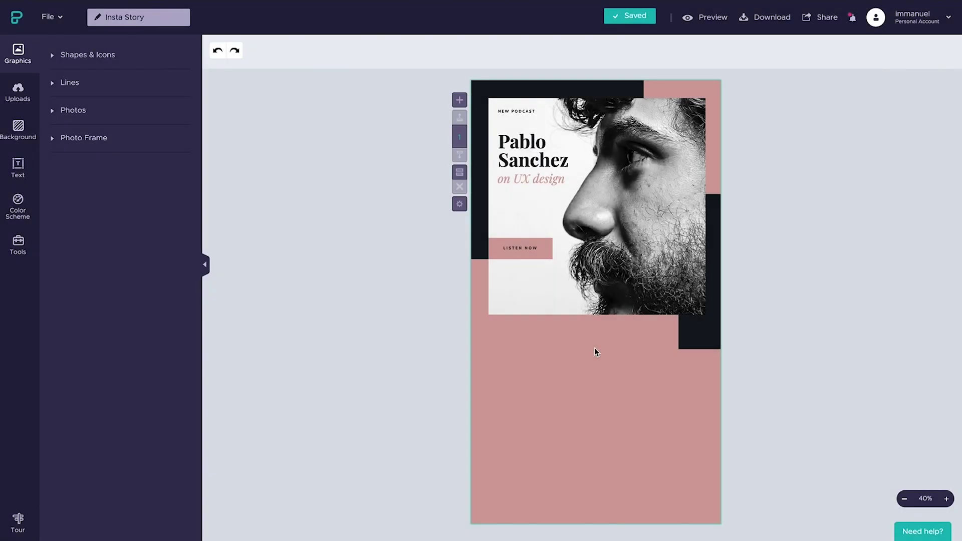
{"action": "left_click", "coordinate": [588, 243]}
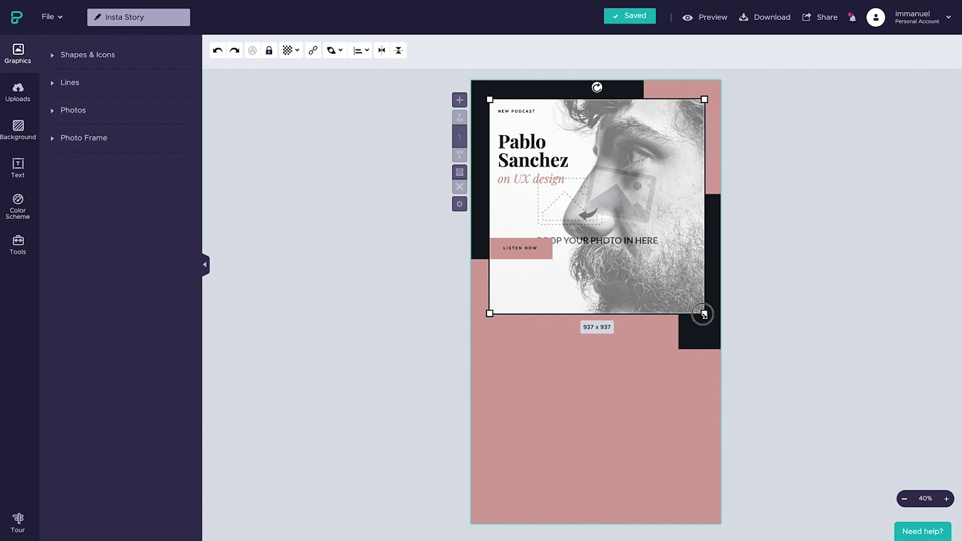
Step: Delete the square portrait frame and place the tall vertical sunset-sea photo frame on the page
{"action": "left_click_drag", "start_coordinate": [704, 314], "coordinate": [702, 276]}
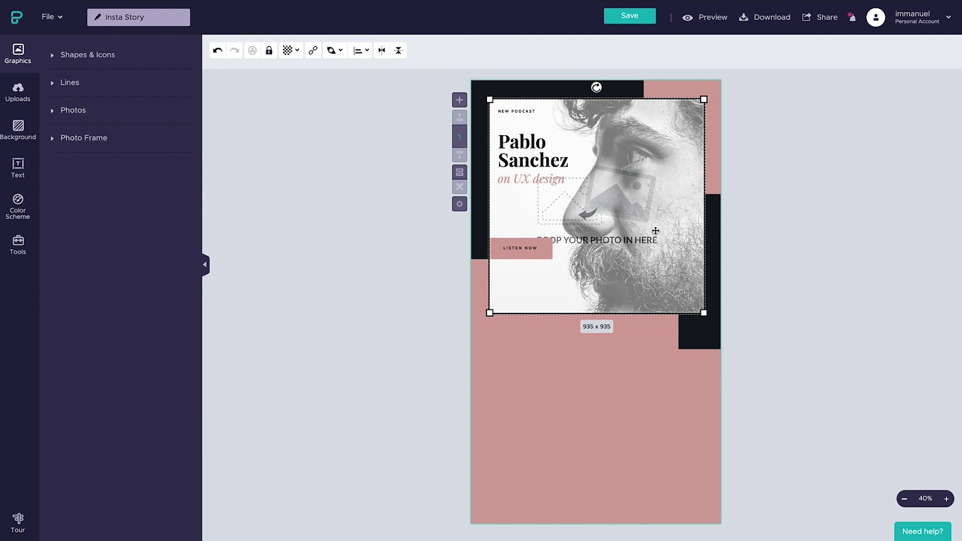
{"action": "key", "text": "Delete"}
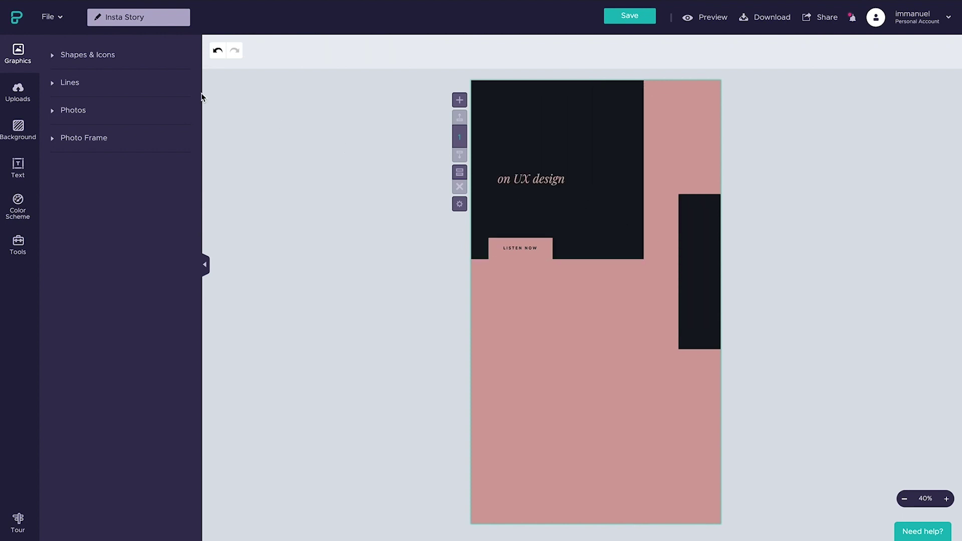
{"action": "left_click", "coordinate": [90, 138]}
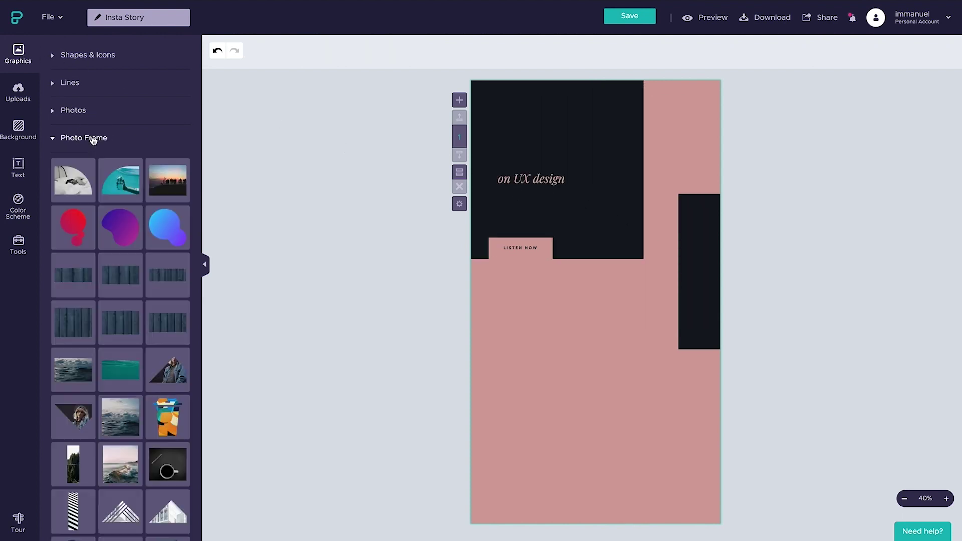
{"action": "scroll", "coordinate": [118, 209], "scroll_direction": "down", "scroll_amount": 3}
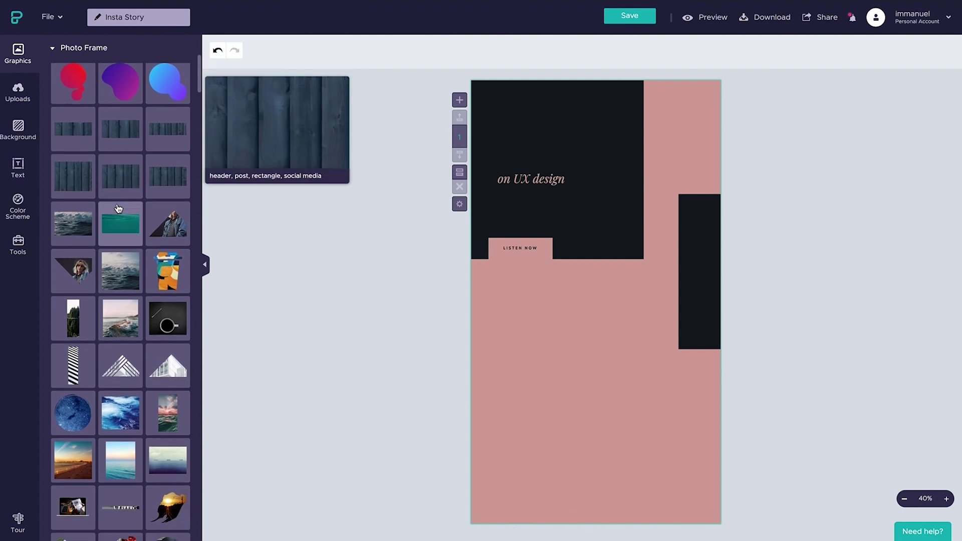
{"action": "scroll", "coordinate": [118, 209], "scroll_direction": "down", "scroll_amount": 3}
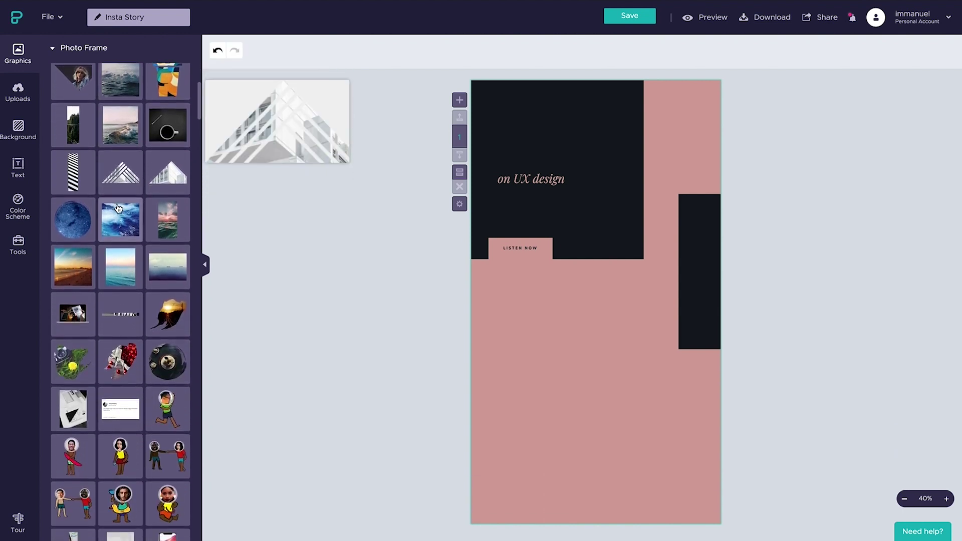
{"action": "mouse_move", "coordinate": [170, 219]}
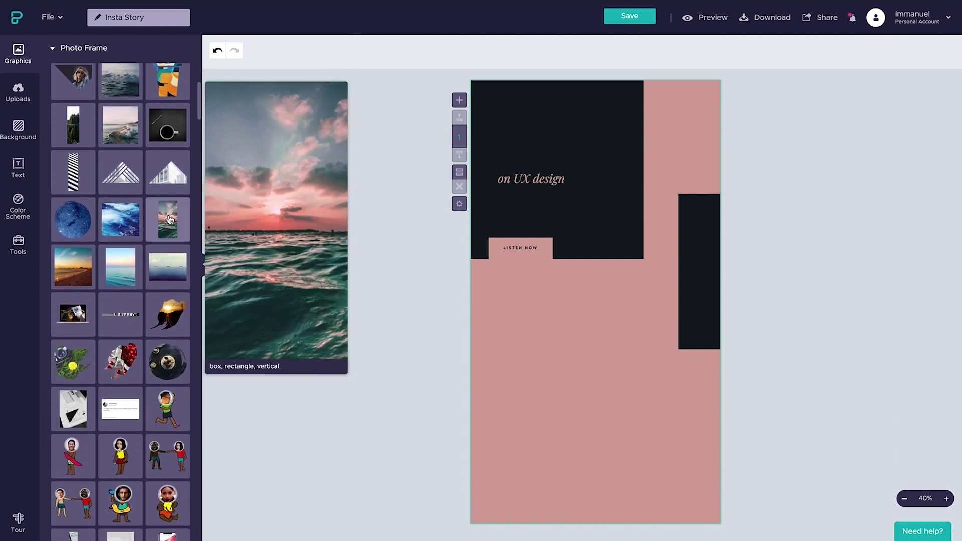
{"action": "left_click", "coordinate": [170, 219]}
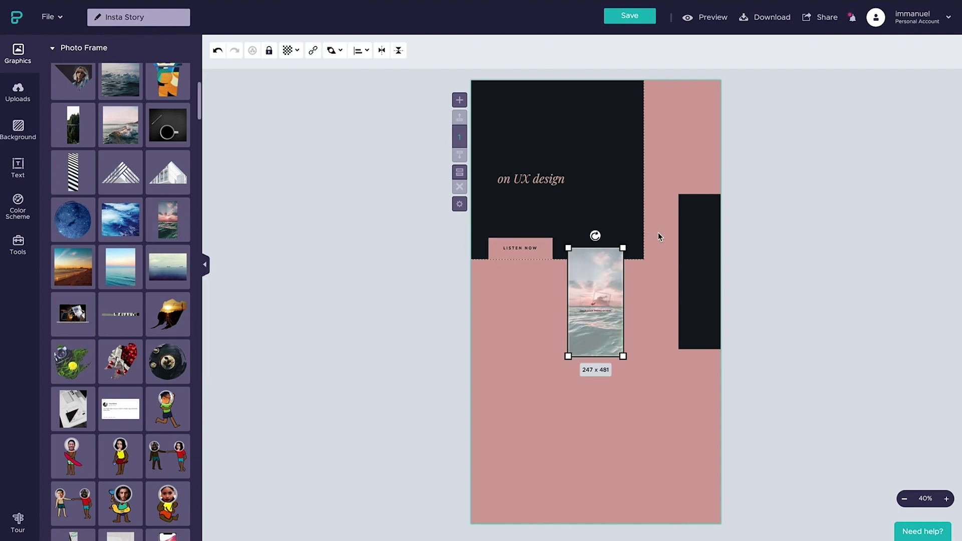
{"action": "left_click", "coordinate": [623, 247]}
Step: Stretch the tall frame to 922×1795 and centre it horizontally and vertically on the page
{"action": "left_click_drag", "start_coordinate": [623, 248], "coordinate": [701, 95]}
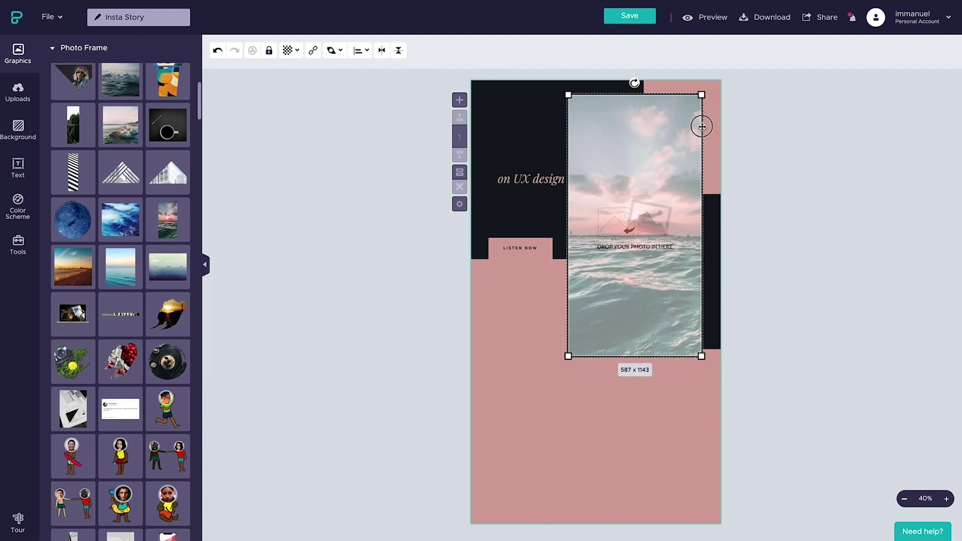
{"action": "left_click_drag", "start_coordinate": [568, 356], "coordinate": [492, 506]}
{"action": "left_click", "coordinate": [360, 50]}
{"action": "left_click", "coordinate": [354, 69]}
{"action": "left_click", "coordinate": [399, 69]}
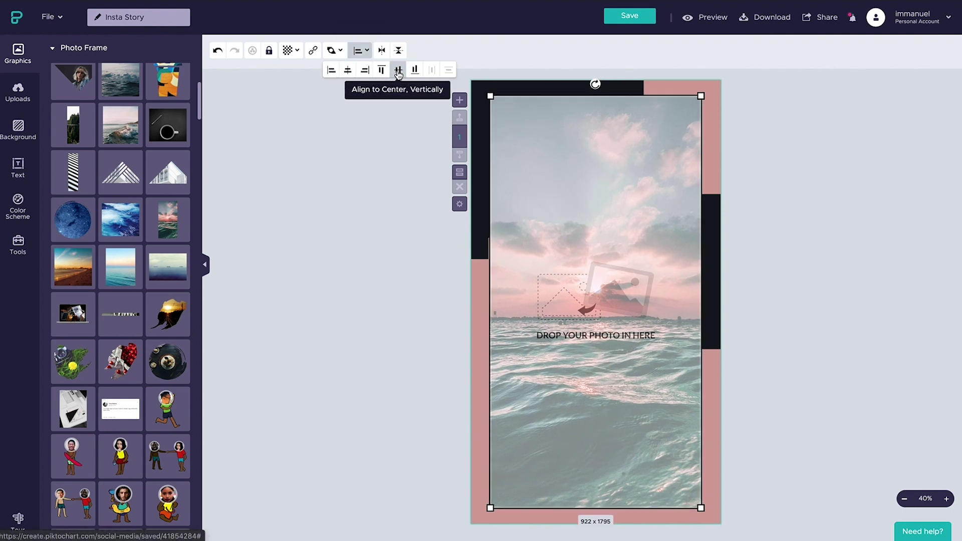
Step: Drop the uploaded curly-haired portrait into the tall frame and confirm its crop
{"action": "left_click", "coordinate": [17, 93]}
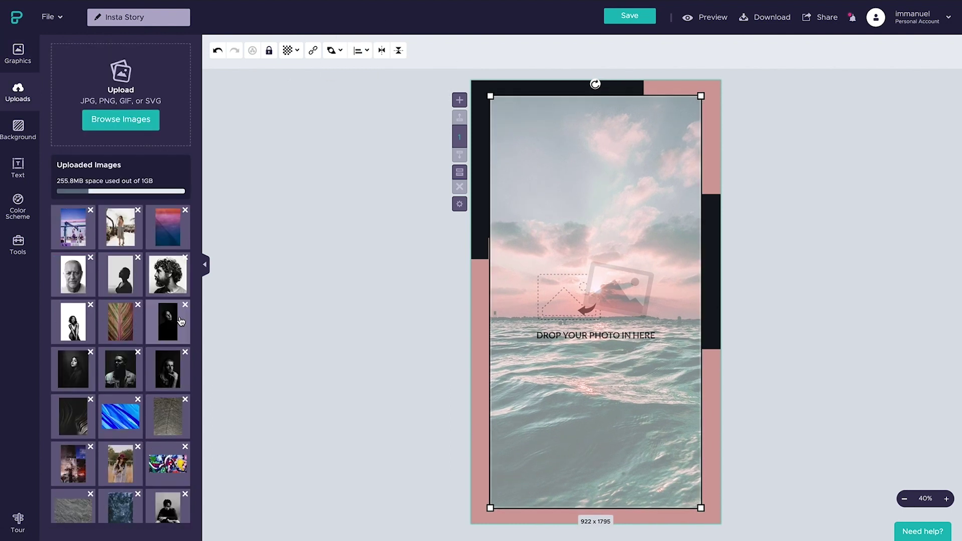
{"action": "left_click_drag", "start_coordinate": [168, 275], "coordinate": [568, 226]}
{"action": "double_click", "coordinate": [666, 387]}
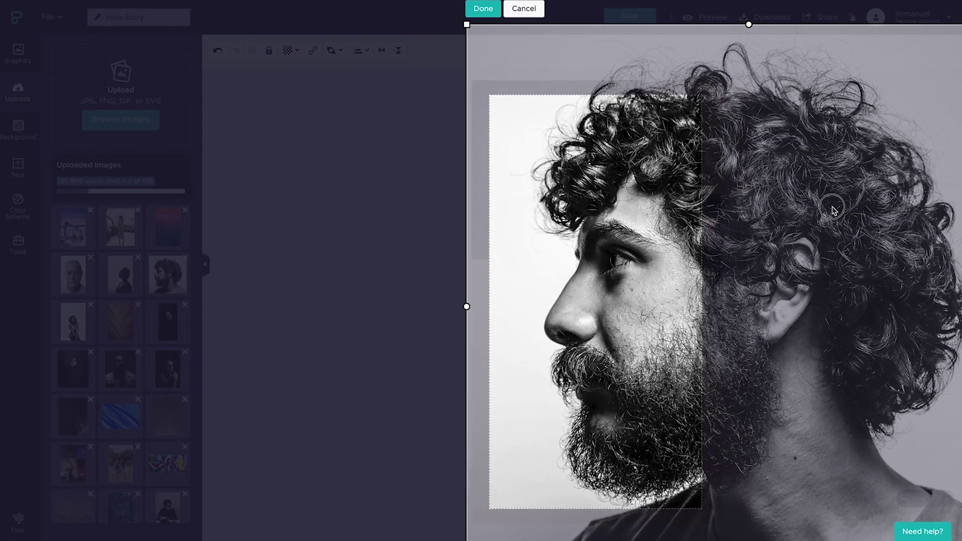
{"action": "left_click", "coordinate": [475, 9]}
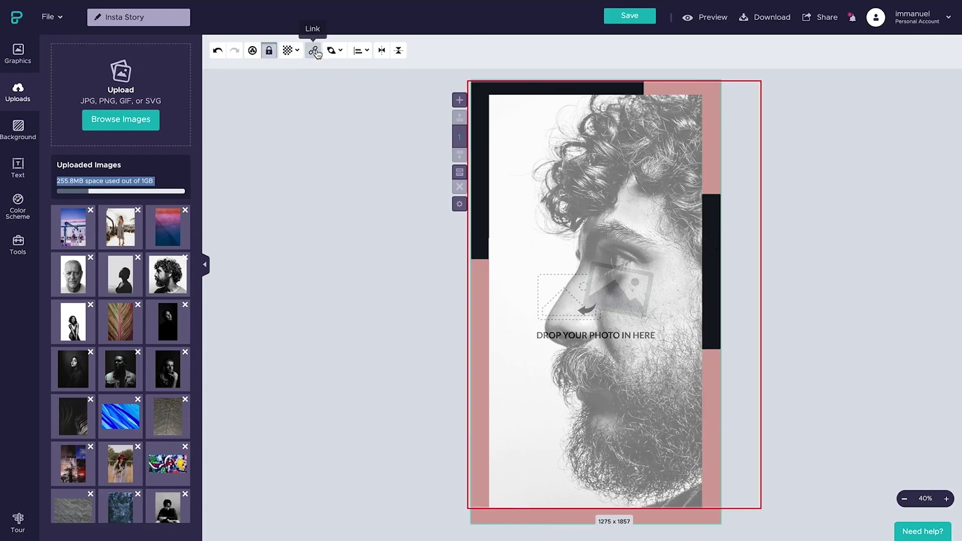
Step: Reposition the LISTEN NOW button and the dark bar along the right edge
{"action": "left_click", "coordinate": [519, 248]}
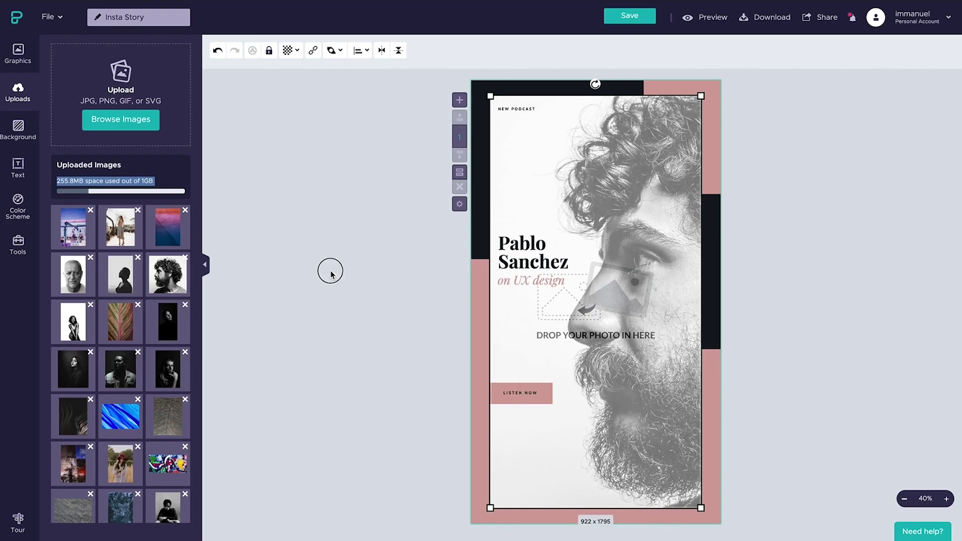
{"action": "left_click", "coordinate": [330, 273]}
{"action": "left_click", "coordinate": [712, 321]}
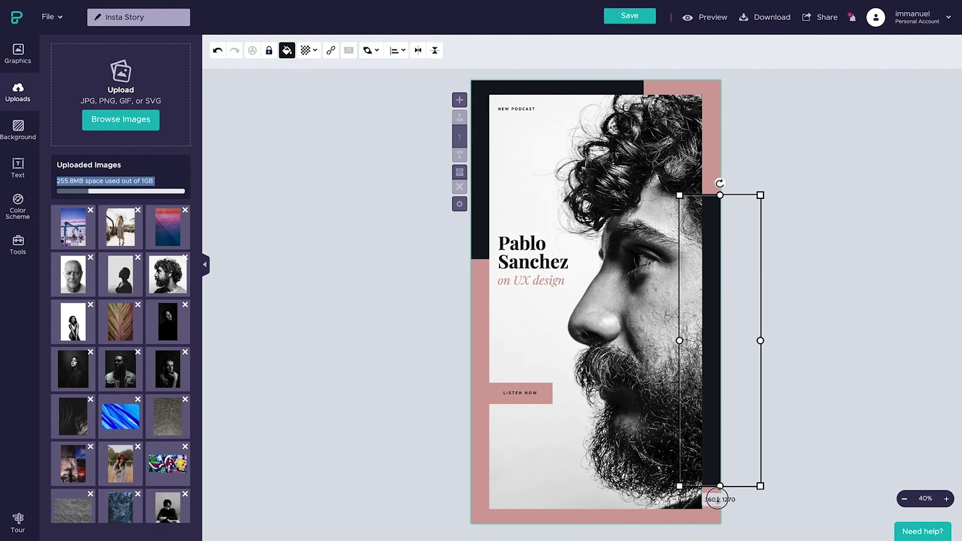
{"action": "left_click", "coordinate": [795, 446]}
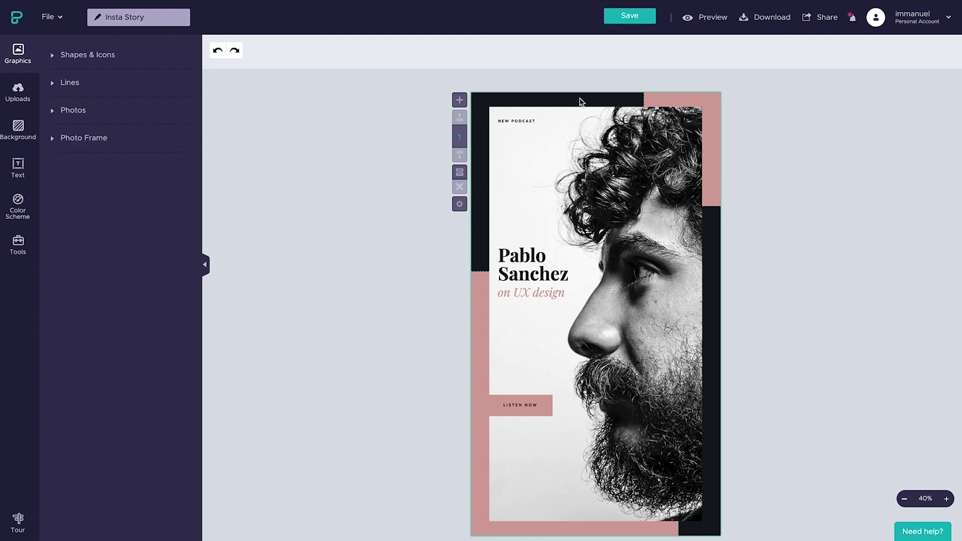
Step: Add a new page with the pasted quote text and save the design
{"action": "left_click", "coordinate": [460, 100]}
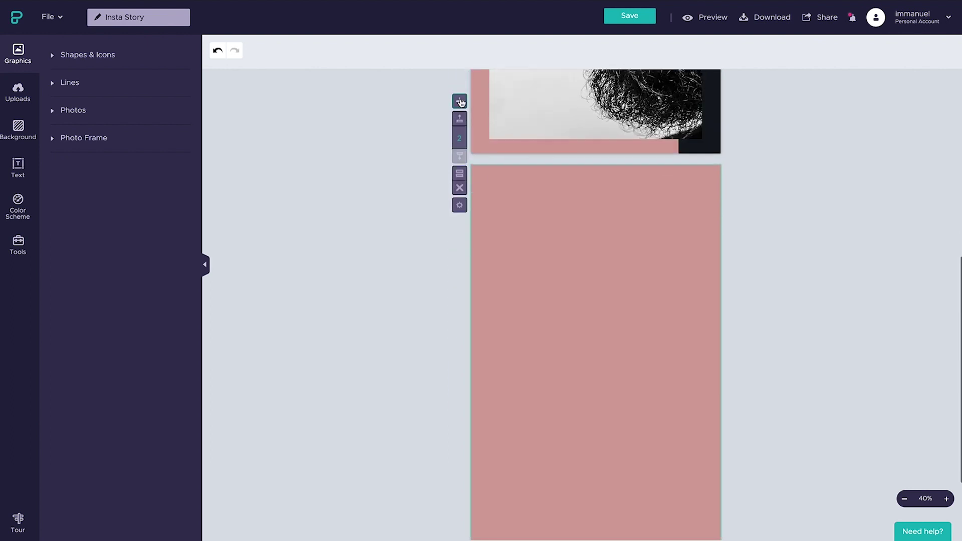
{"action": "type", "text": "\"People ignore design that ignores people.\""}
{"action": "left_click", "coordinate": [578, 207]}
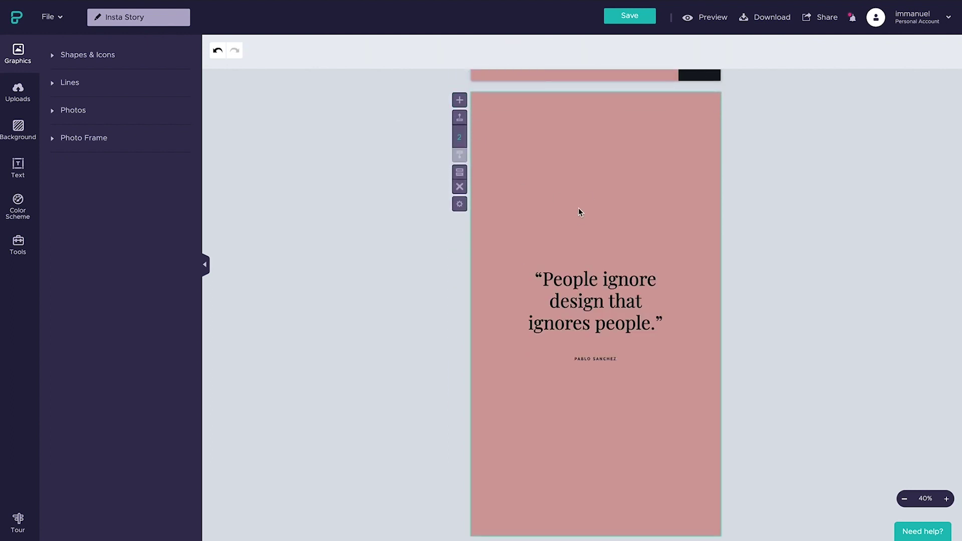
{"action": "key", "text": "ctrl+s"}
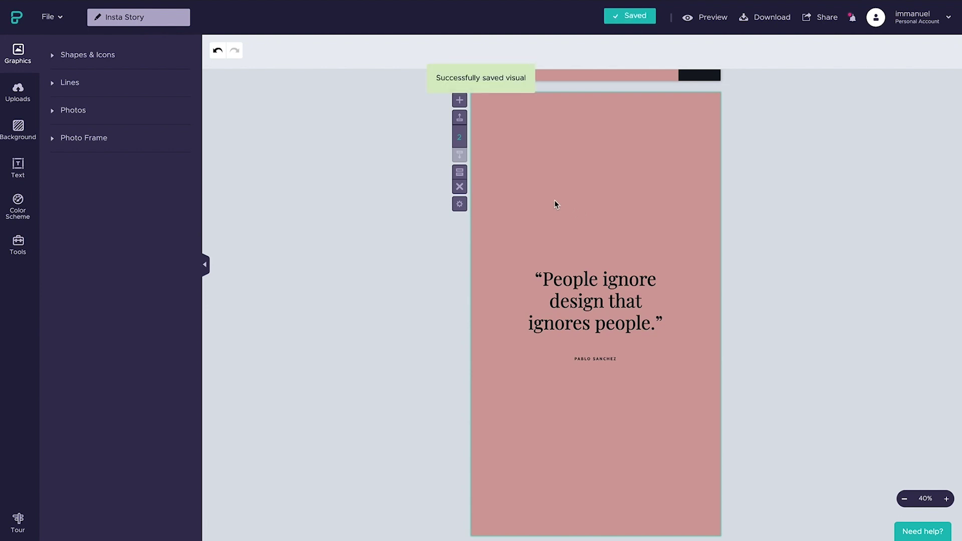
Step: Clone the quote page as a third page with a near-black #13191F background
{"action": "left_click", "coordinate": [459, 173]}
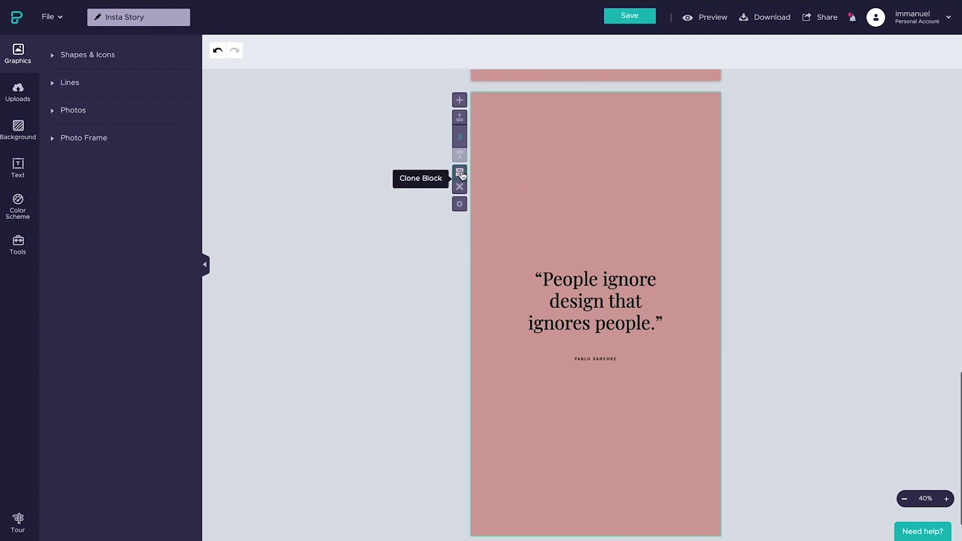
{"action": "left_click", "coordinate": [571, 204]}
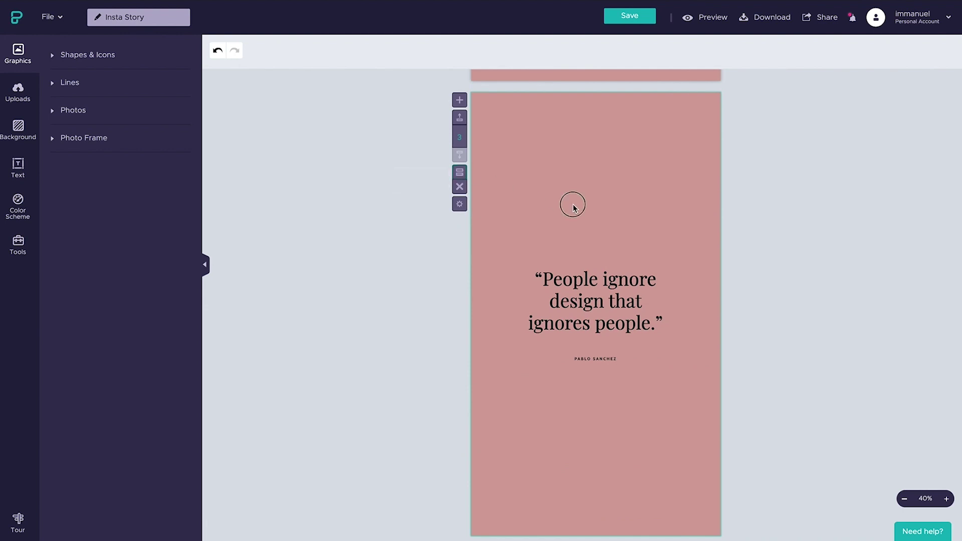
{"action": "left_click", "coordinate": [18, 129]}
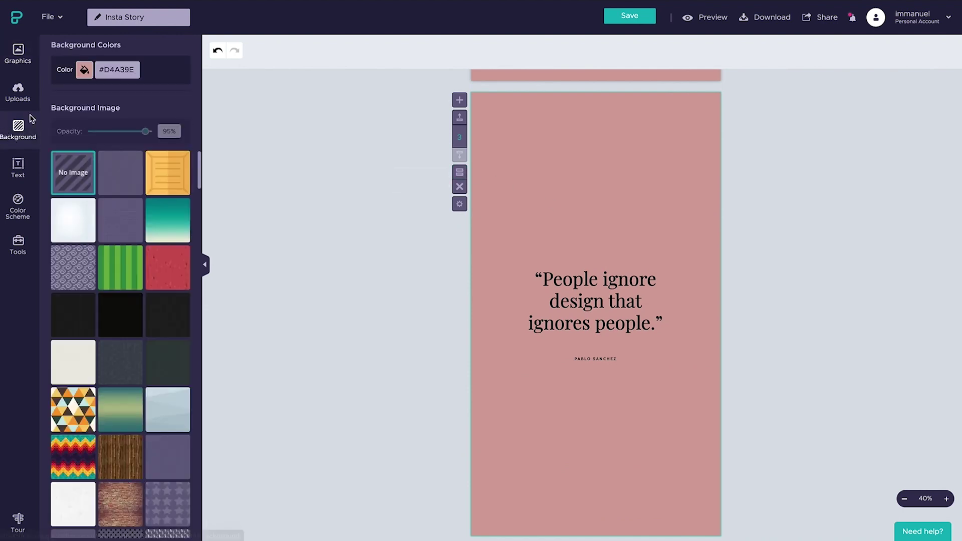
{"action": "left_click", "coordinate": [84, 69]}
{"action": "left_click", "coordinate": [88, 162]}
Step: Make the text white, move the LINK IN BIO line under Tune in., and centre both vertically
{"action": "left_click", "coordinate": [595, 301]}
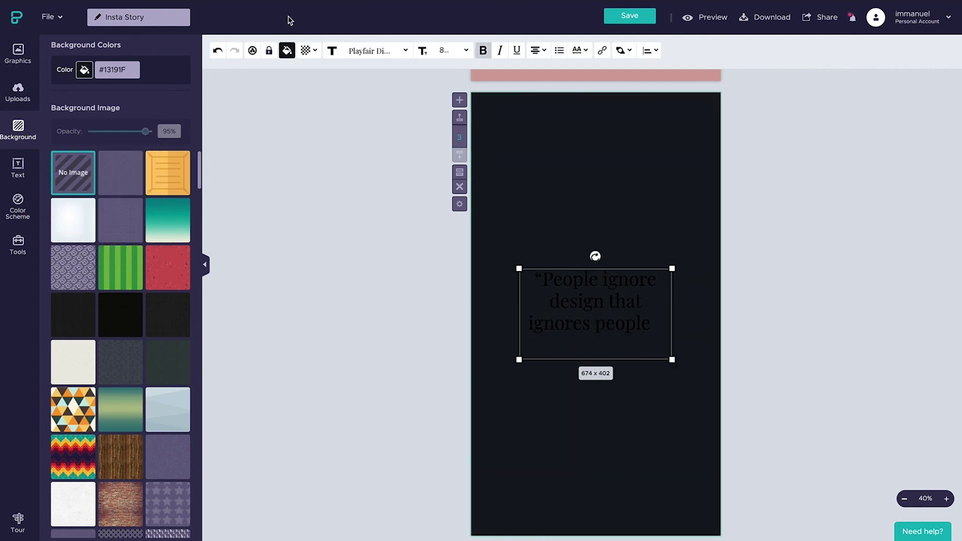
{"action": "left_click", "coordinate": [288, 50]}
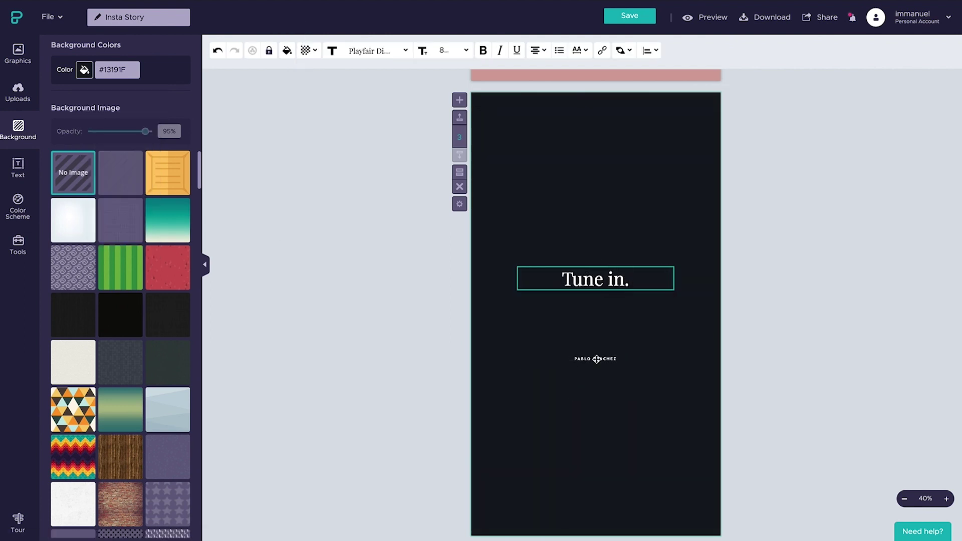
{"action": "left_click", "coordinate": [596, 358]}
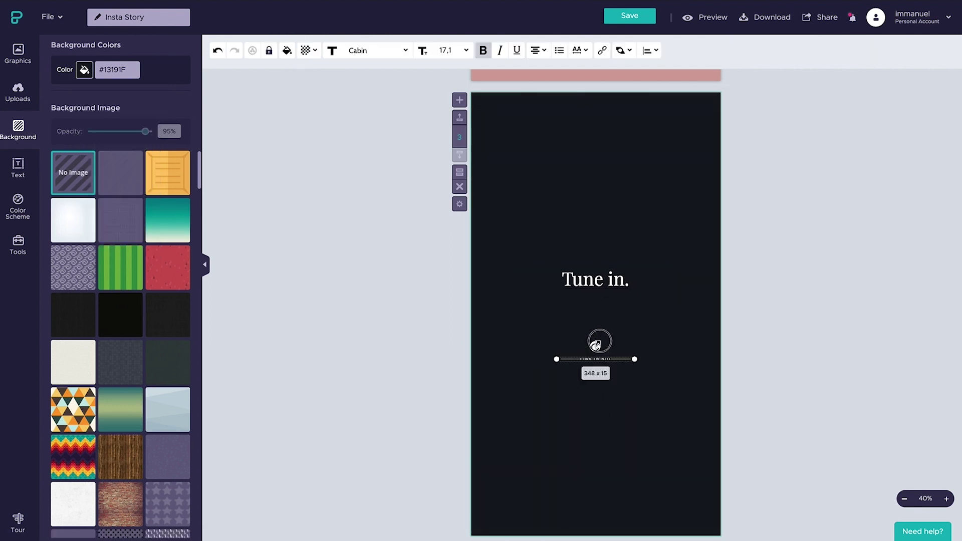
{"action": "left_click_drag", "start_coordinate": [596, 359], "coordinate": [596, 303]}
{"action": "left_click", "coordinate": [651, 50]}
{"action": "left_click", "coordinate": [687, 70]}
{"action": "left_click", "coordinate": [603, 232]}
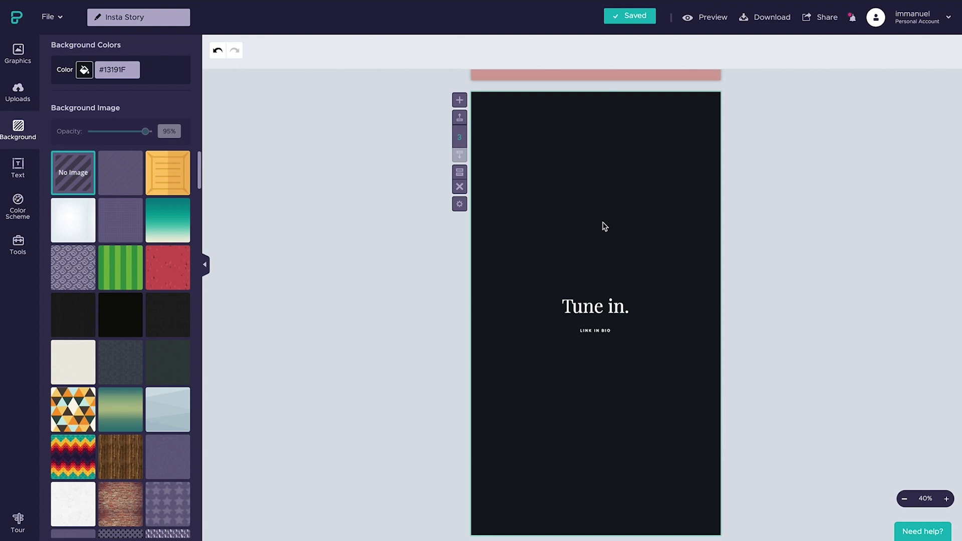
Step: Download the story as Normal-quality PNGs, one file per page block
{"action": "left_click", "coordinate": [757, 20]}
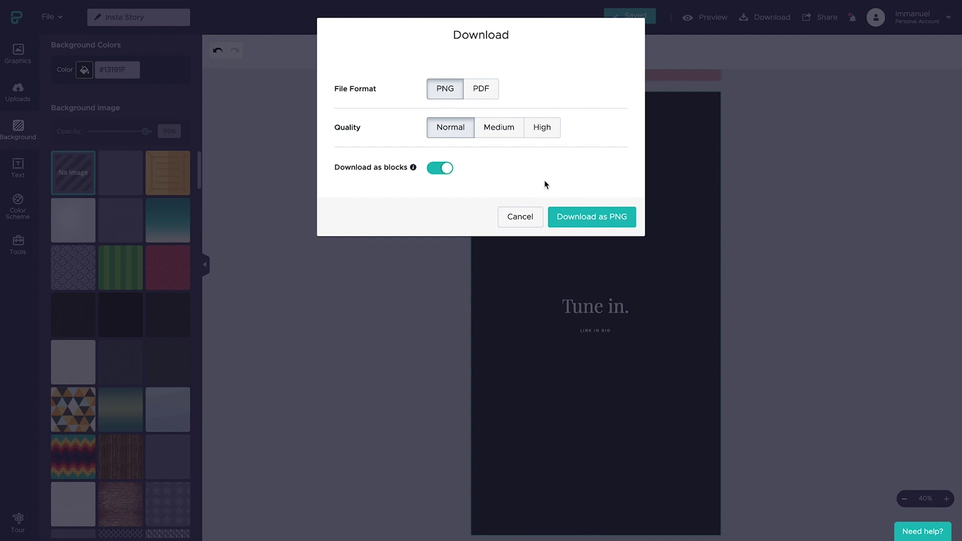
{"action": "left_click", "coordinate": [591, 218]}
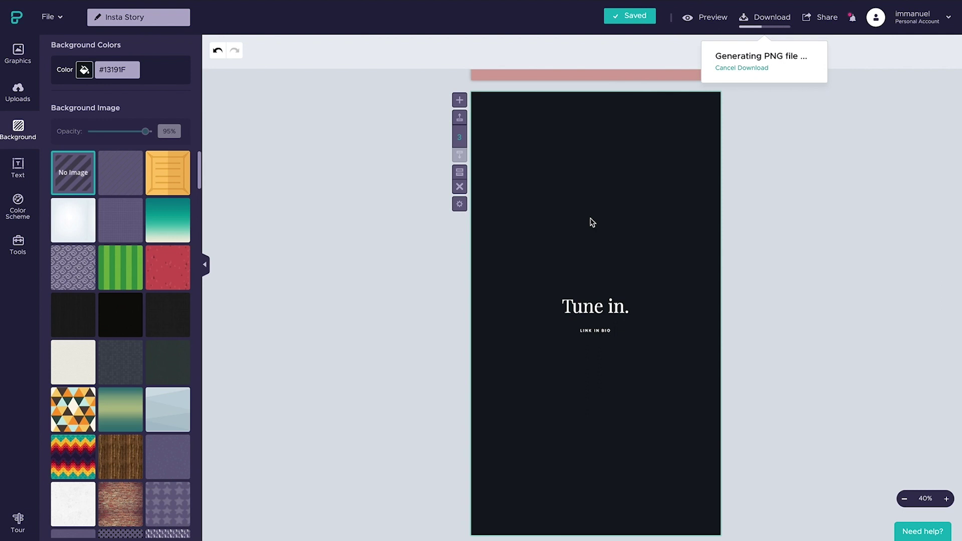